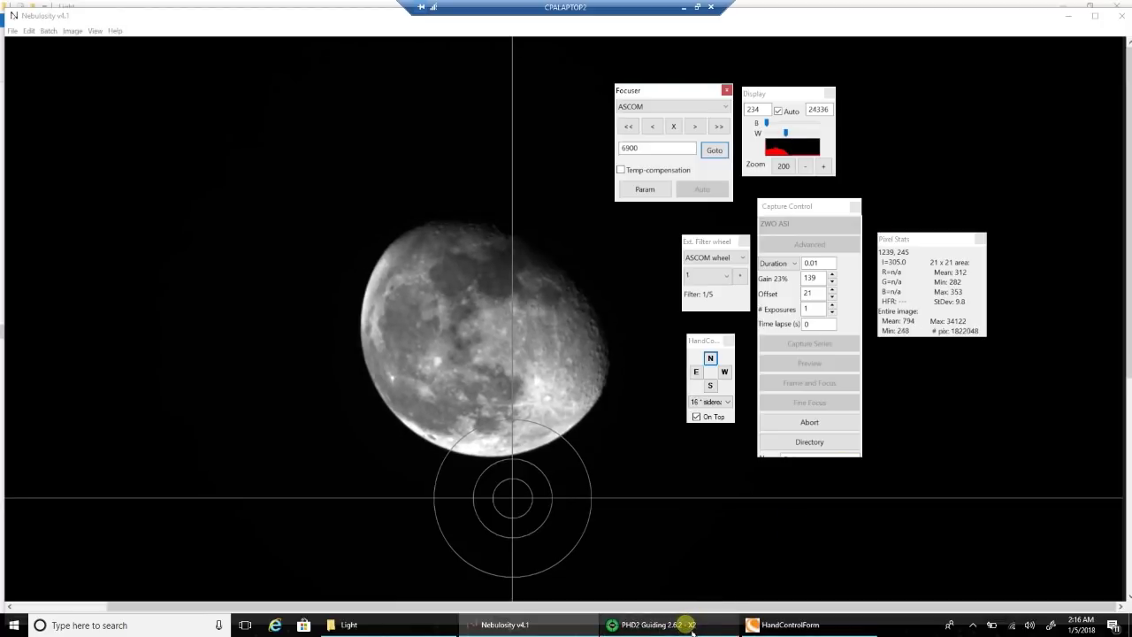
- Back in Nebulosity, abort the Frame and Focus loop and take a single preview exposure
{"action": "left_click", "coordinate": [692, 626]}
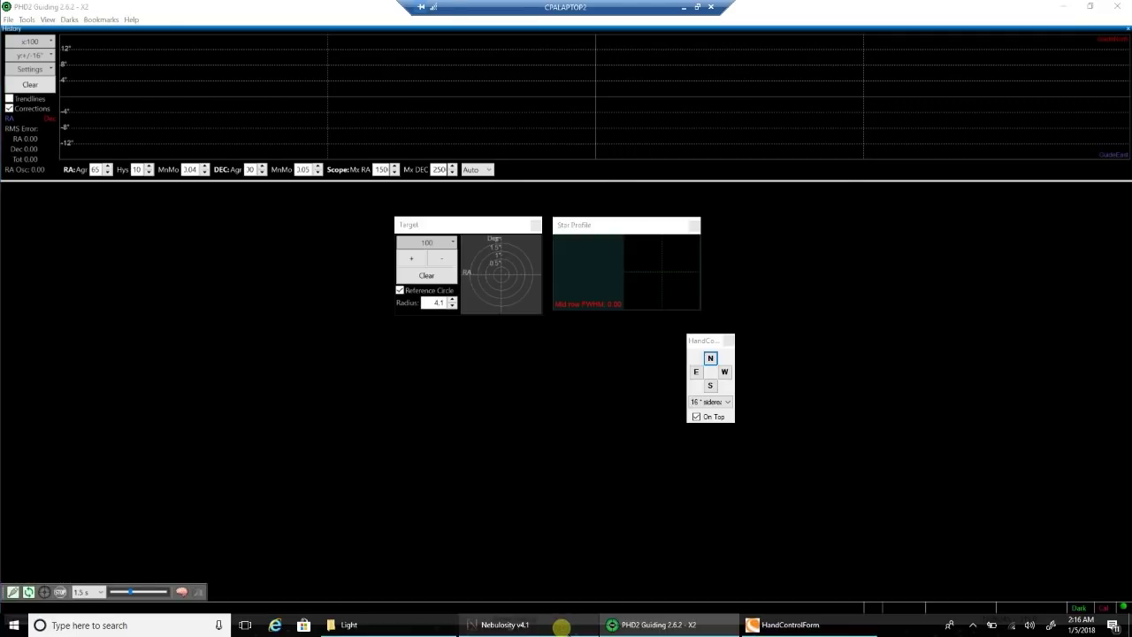
{"action": "left_click", "coordinate": [561, 626]}
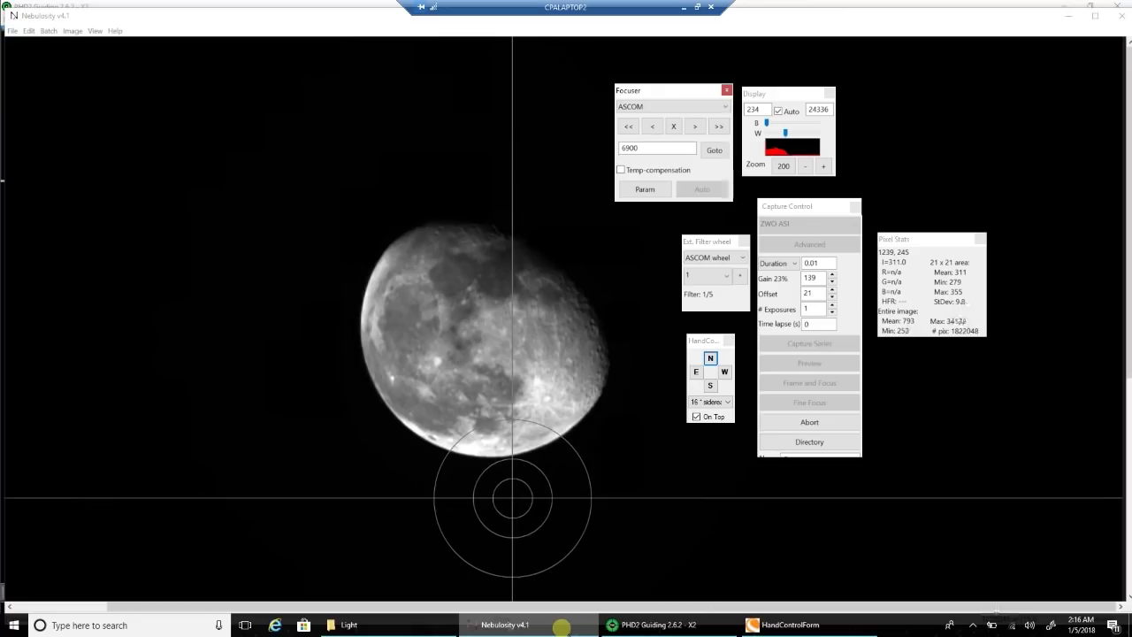
{"action": "left_click", "coordinate": [795, 430]}
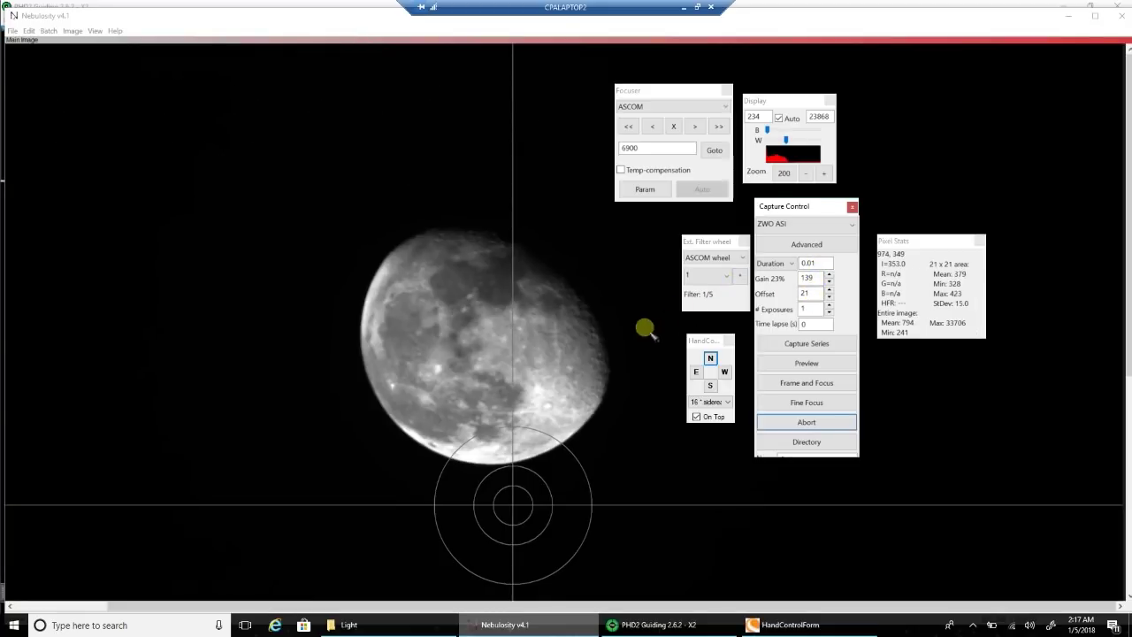
{"action": "left_click", "coordinate": [769, 362]}
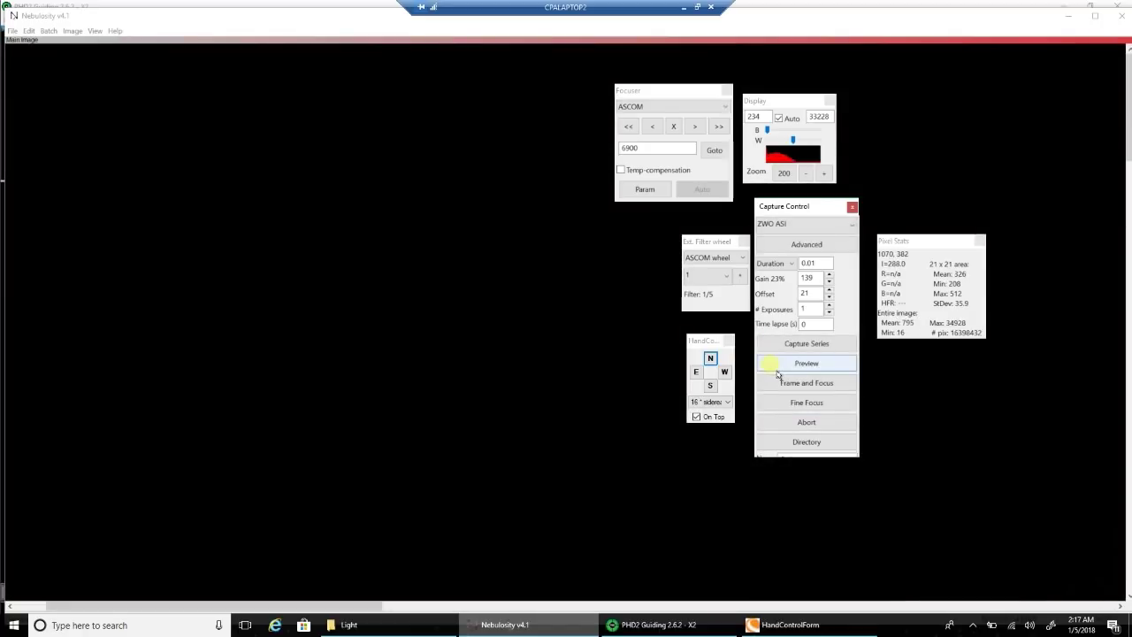
- Show the full-frame moon preview at 100 display zoom, scrolled so the lunar disc is centred
{"action": "left_click", "coordinate": [1122, 256]}
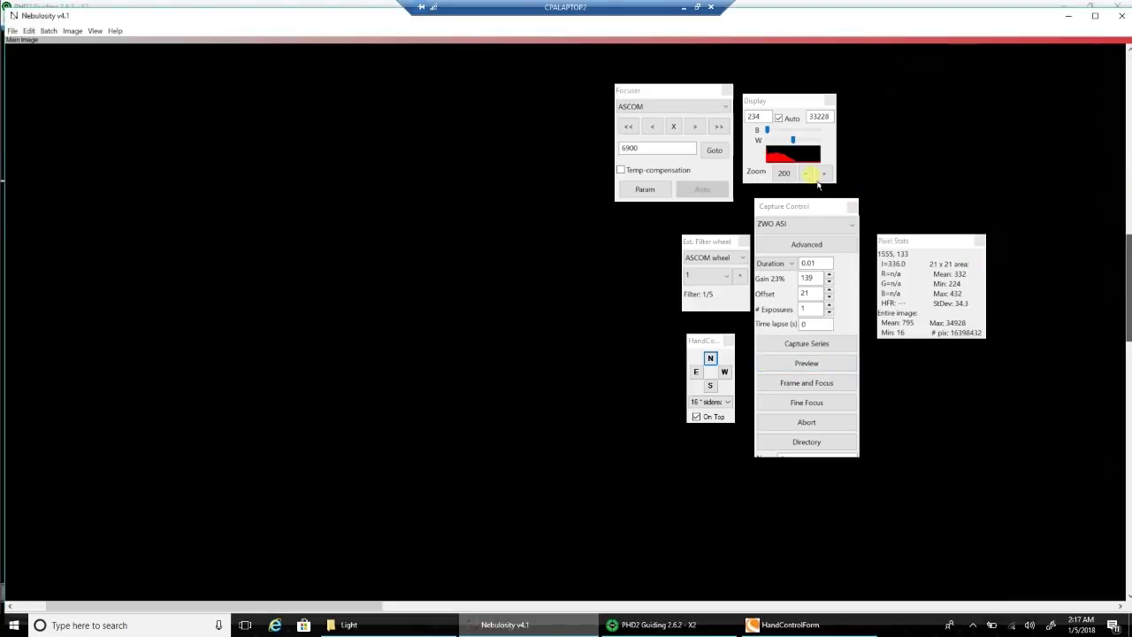
{"action": "left_click", "coordinate": [807, 173]}
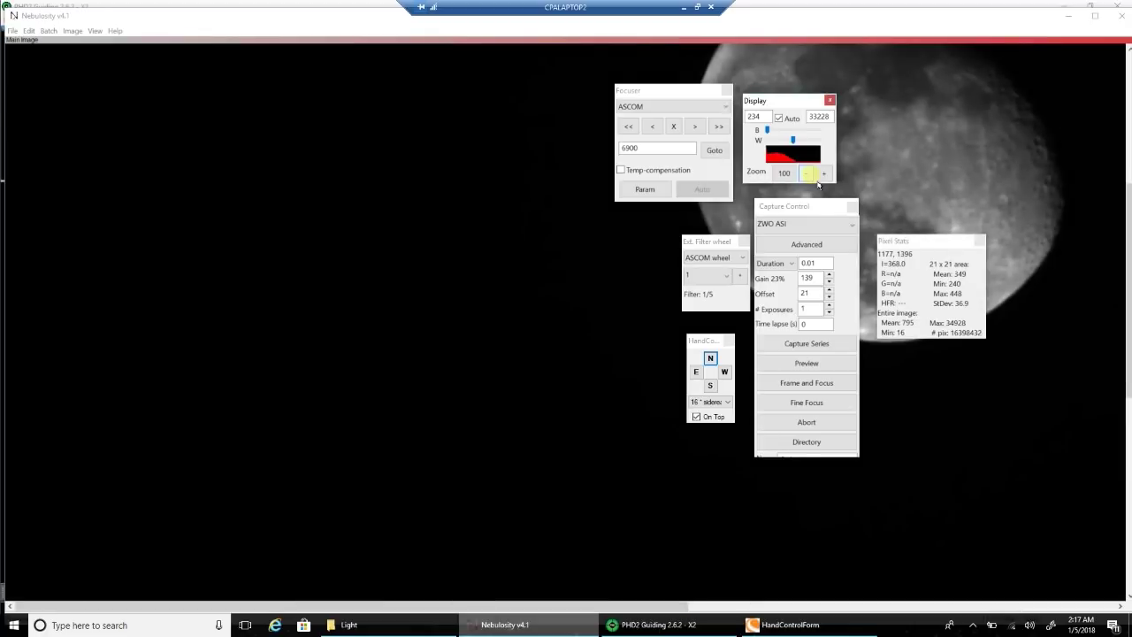
{"action": "left_click", "coordinate": [1122, 203]}
{"action": "left_click", "coordinate": [1124, 86]}
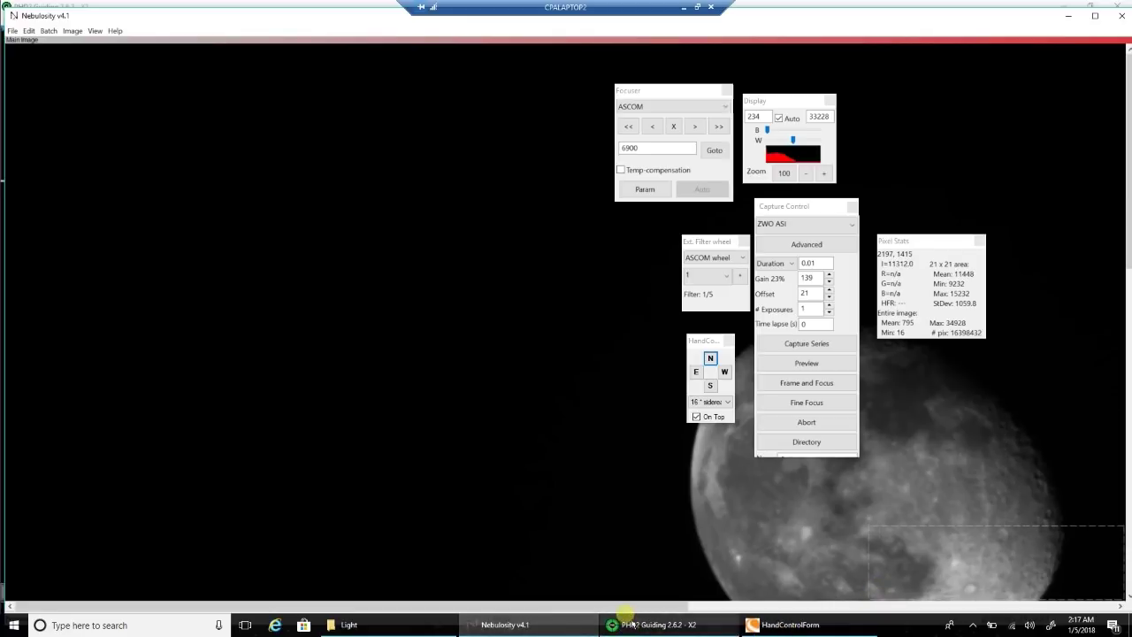
{"action": "left_click", "coordinate": [748, 608]}
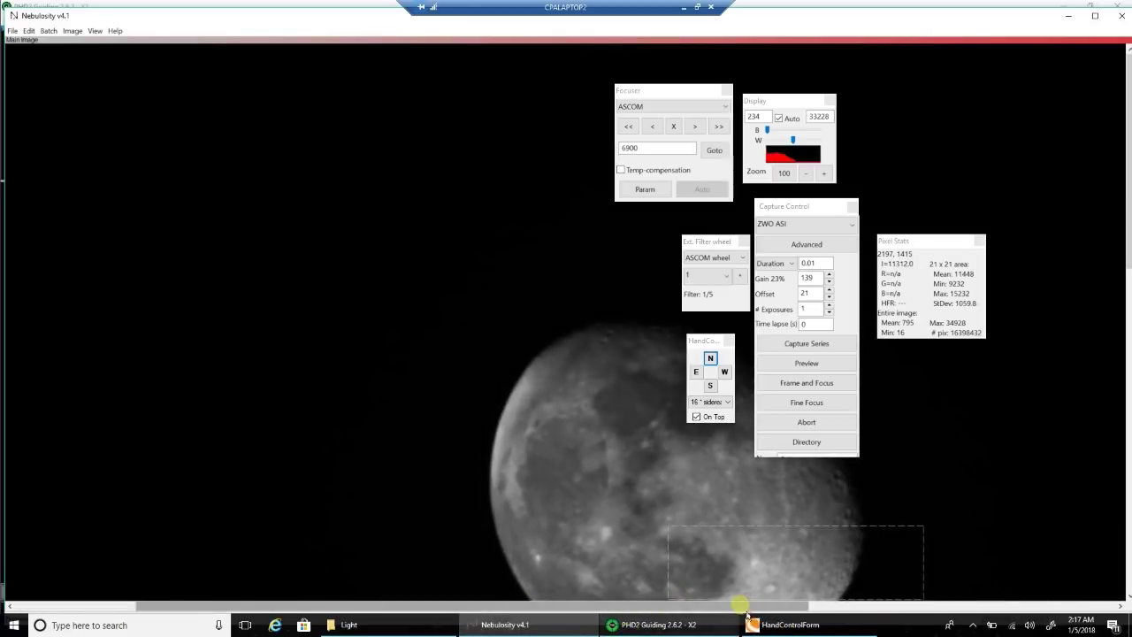
{"action": "left_click_drag", "start_coordinate": [747, 608], "coordinate": [857, 608]}
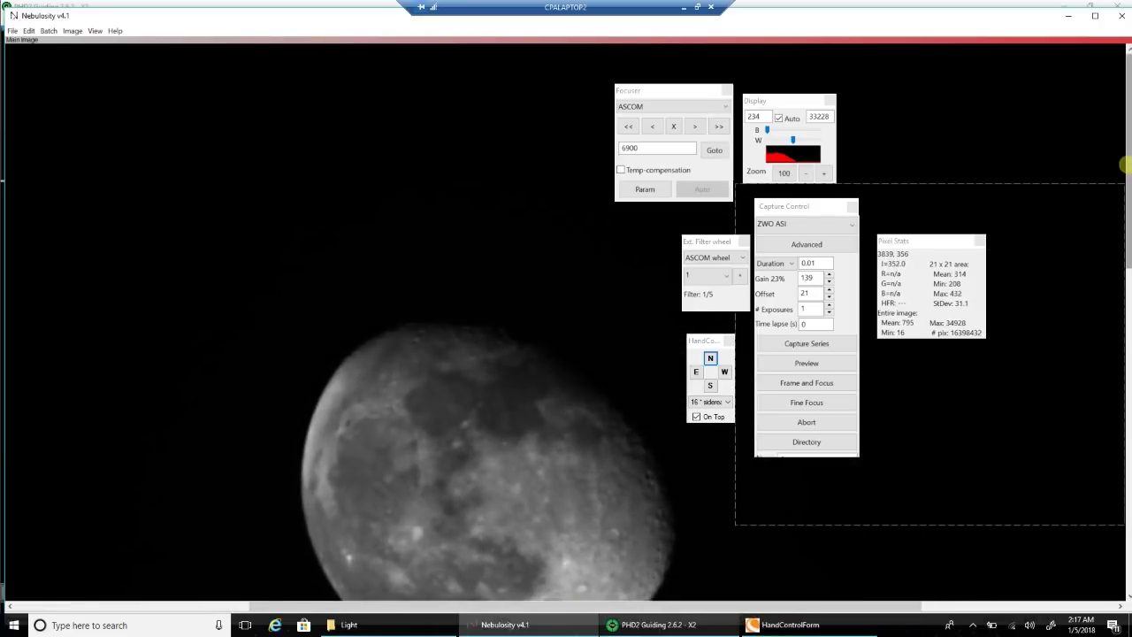
{"action": "scroll", "coordinate": [1126, 231], "scroll_direction": "down", "scroll_amount": 3}
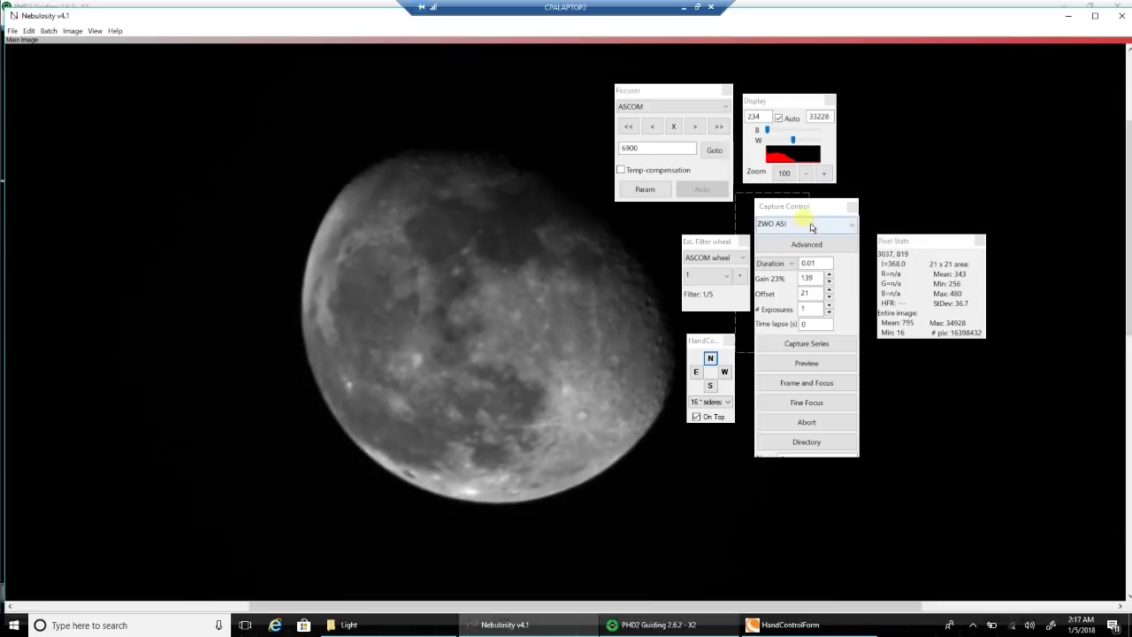
{"action": "left_click", "coordinate": [845, 362]}
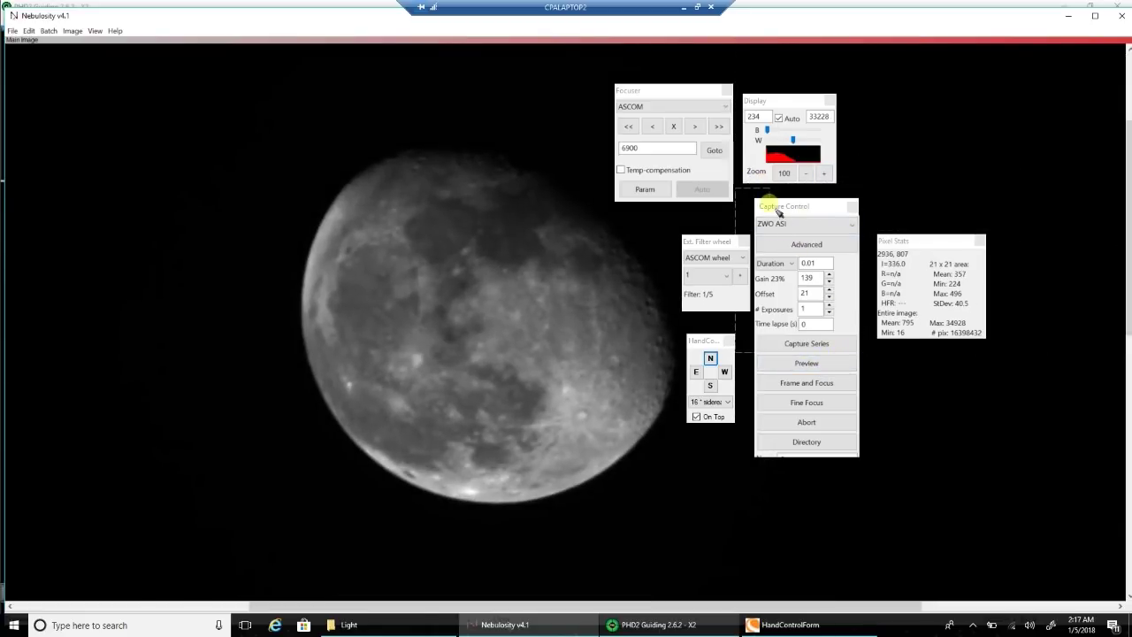
- Restart Frame and Focus at 200 zoom and enter 6950 as the focuser position
{"action": "left_click", "coordinate": [823, 392]}
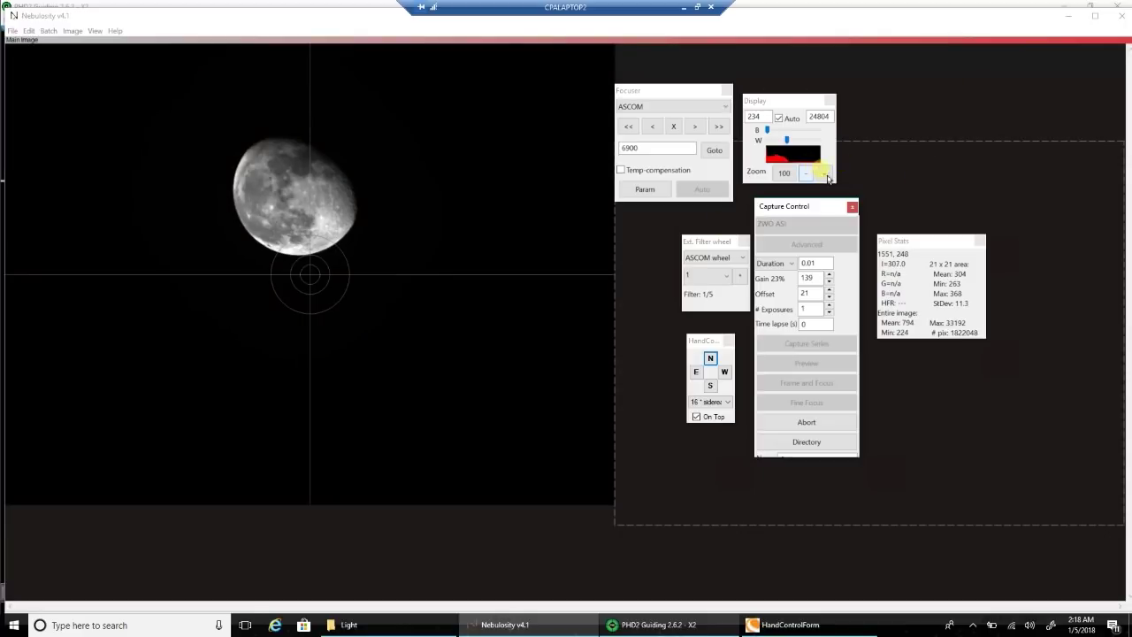
{"action": "left_click", "coordinate": [825, 176]}
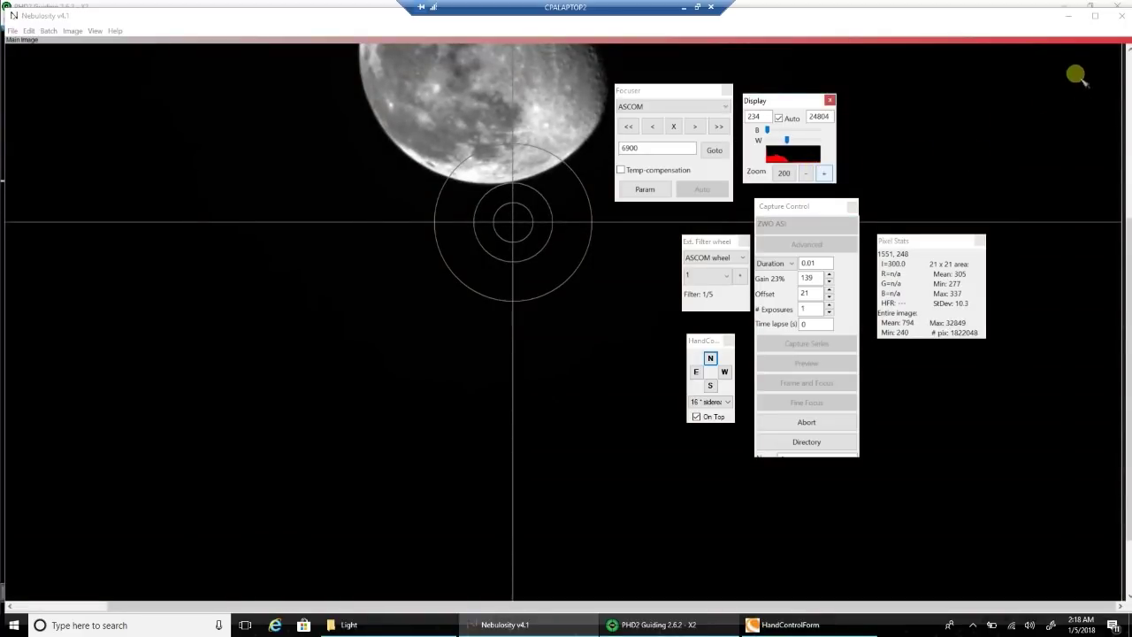
{"action": "left_click", "coordinate": [1082, 76]}
{"action": "left_click", "coordinate": [1126, 66]}
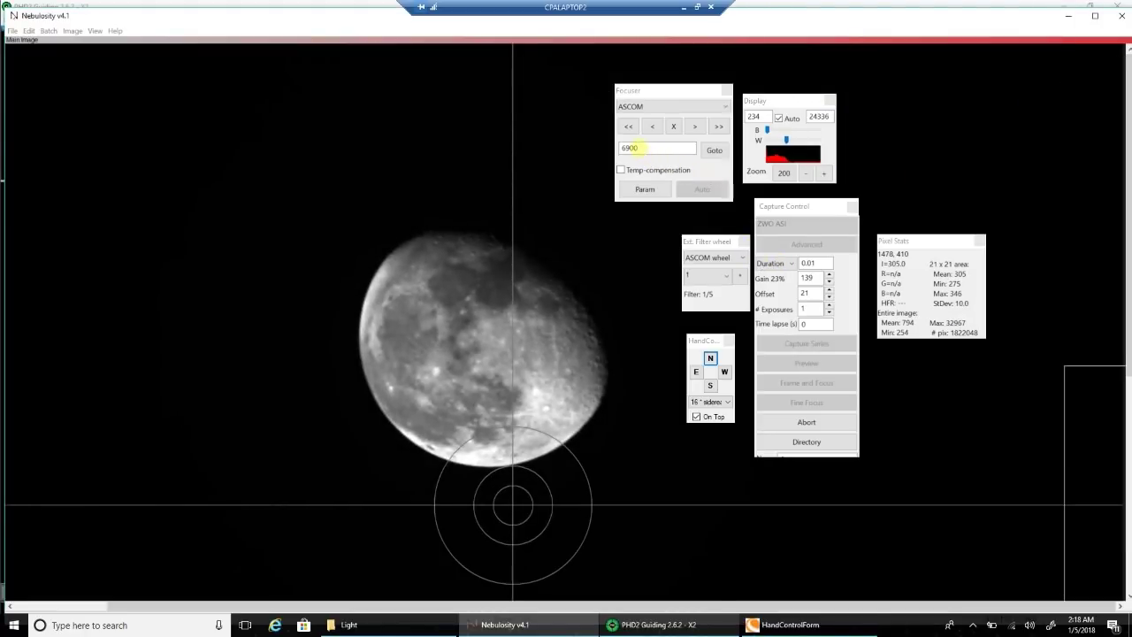
{"action": "double_click", "coordinate": [626, 147]}
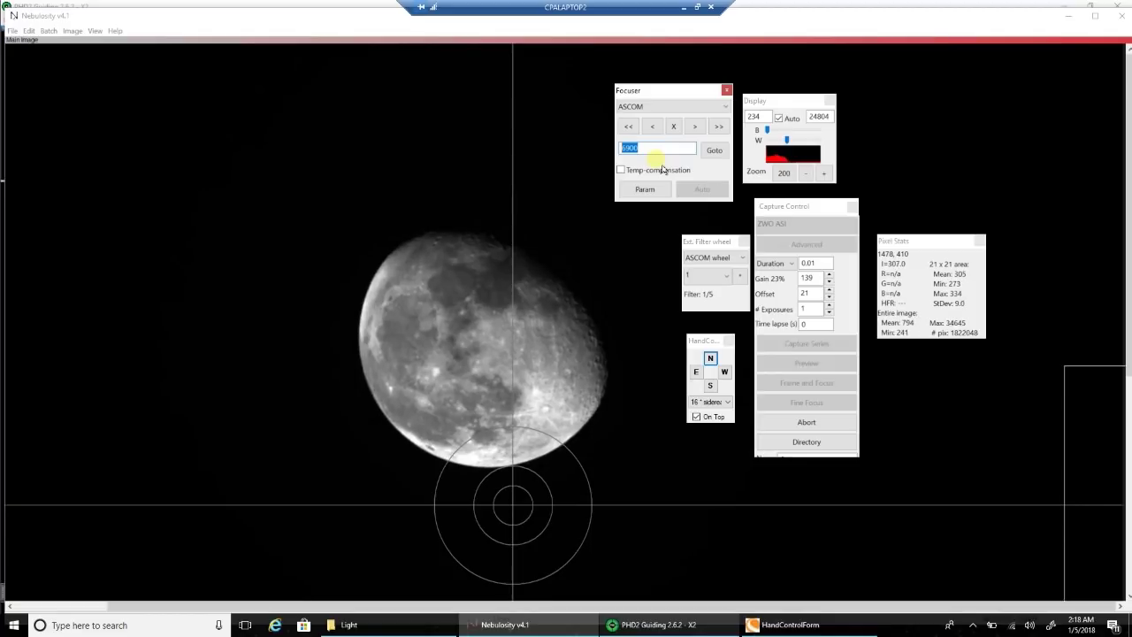
{"action": "type", "text": "6950"}
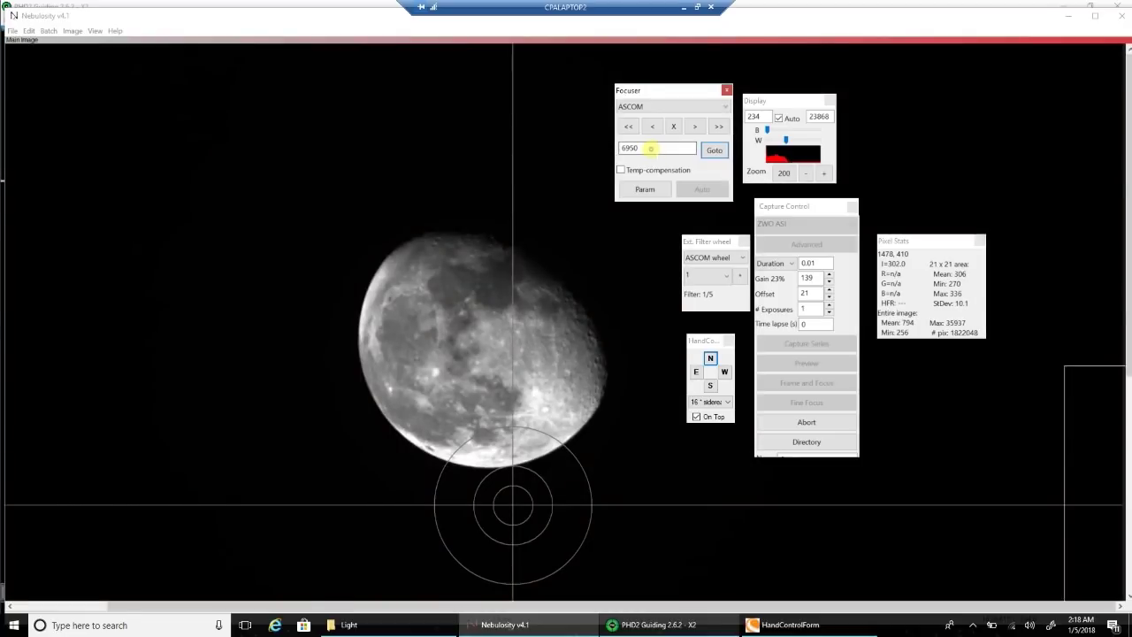
- Try focuser position 6975, then move the focuser to 7000
{"action": "double_click", "coordinate": [650, 149]}
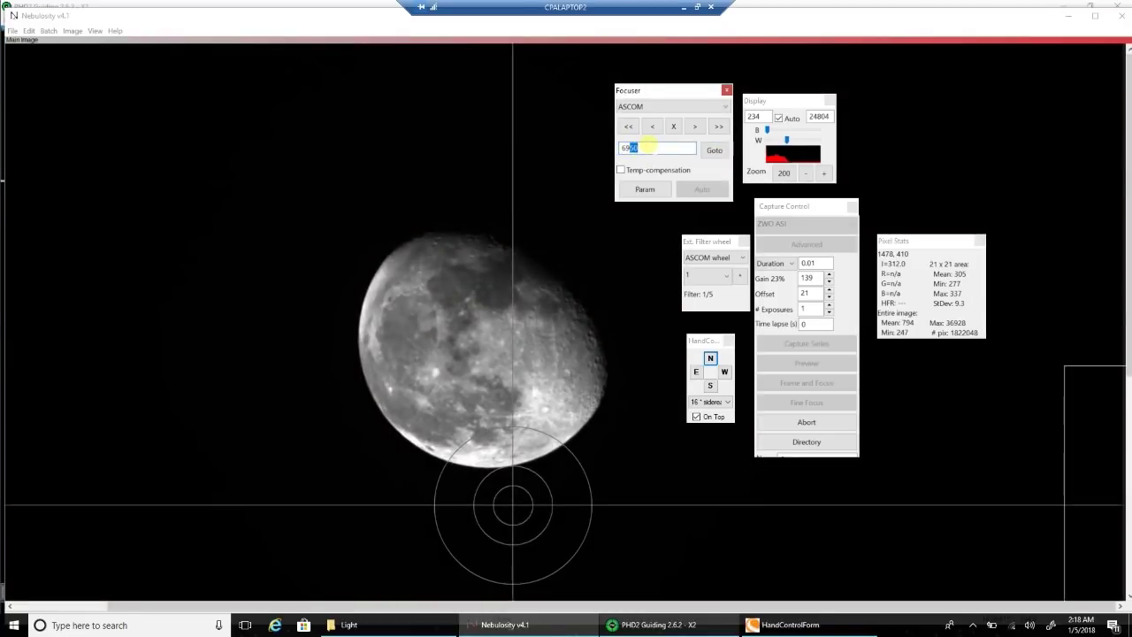
{"action": "type", "text": "75"}
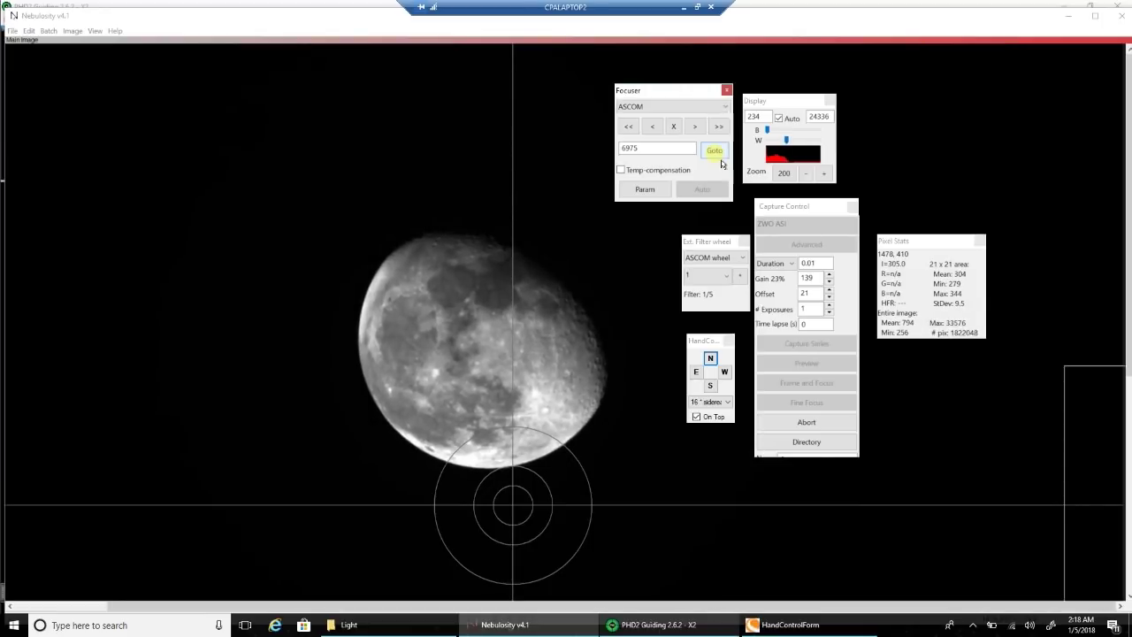
{"action": "double_click", "coordinate": [631, 149]}
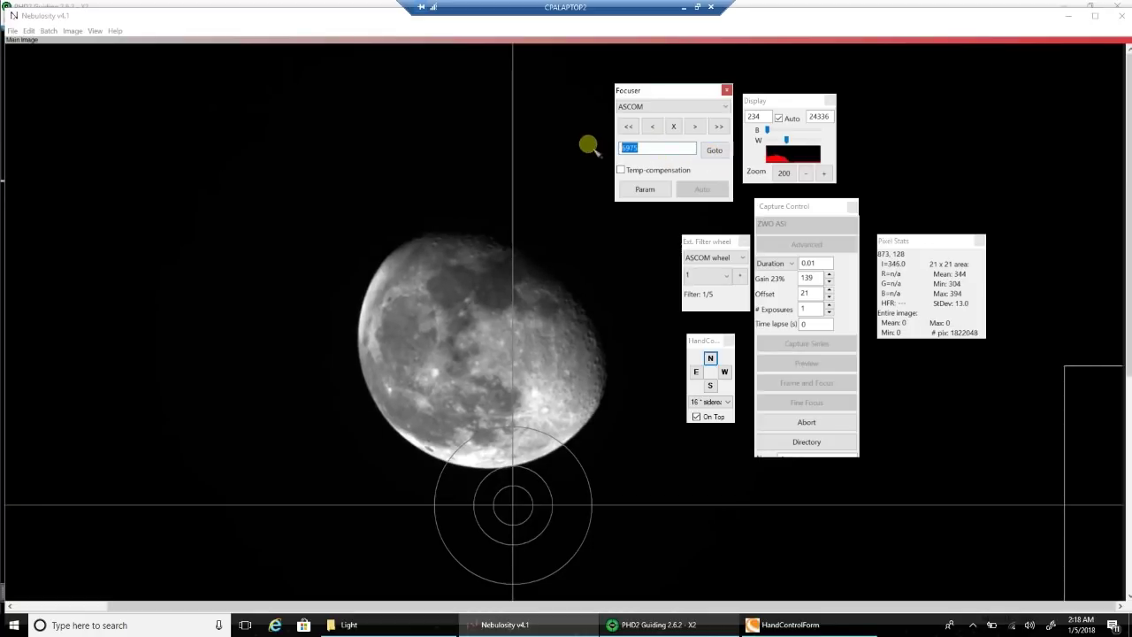
{"action": "type", "text": "700"}
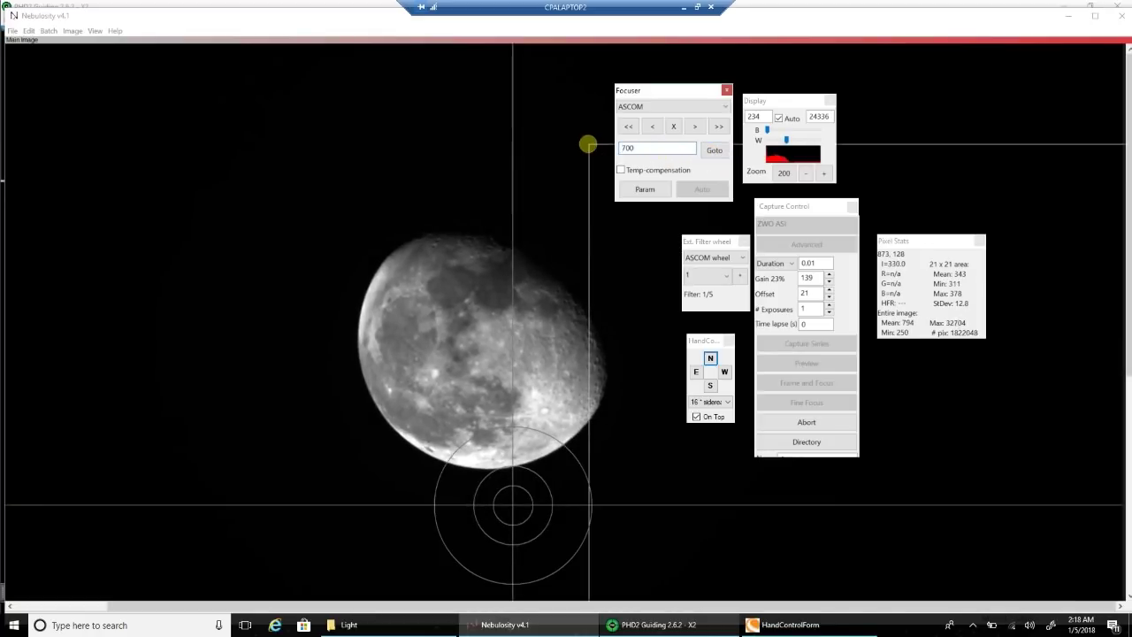
{"action": "type", "text": "0"}
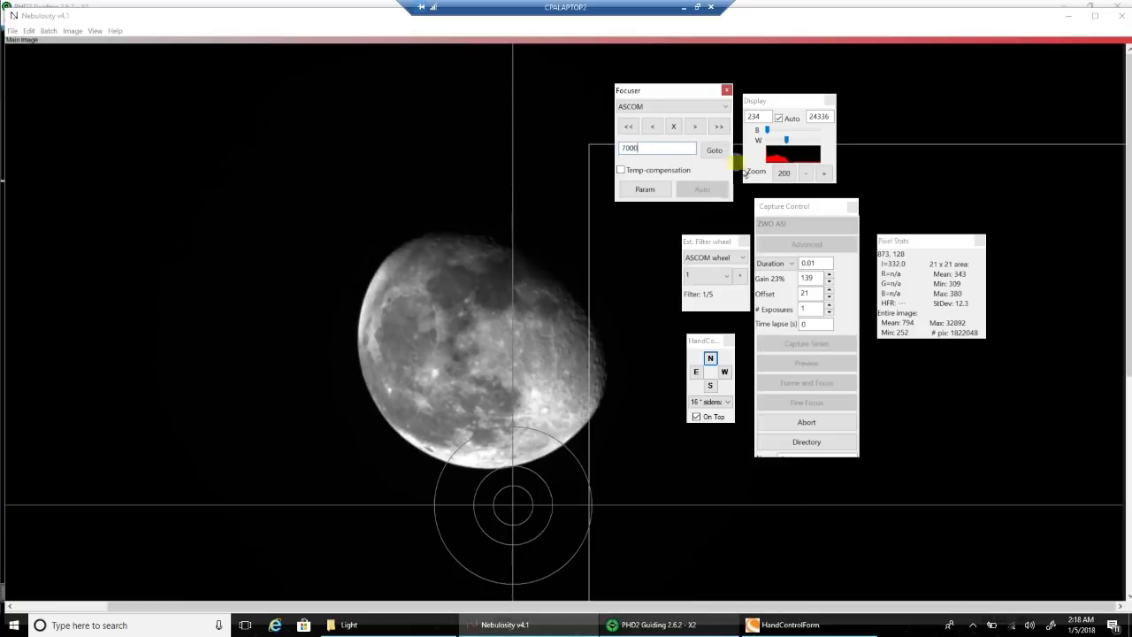
{"action": "left_click", "coordinate": [725, 156]}
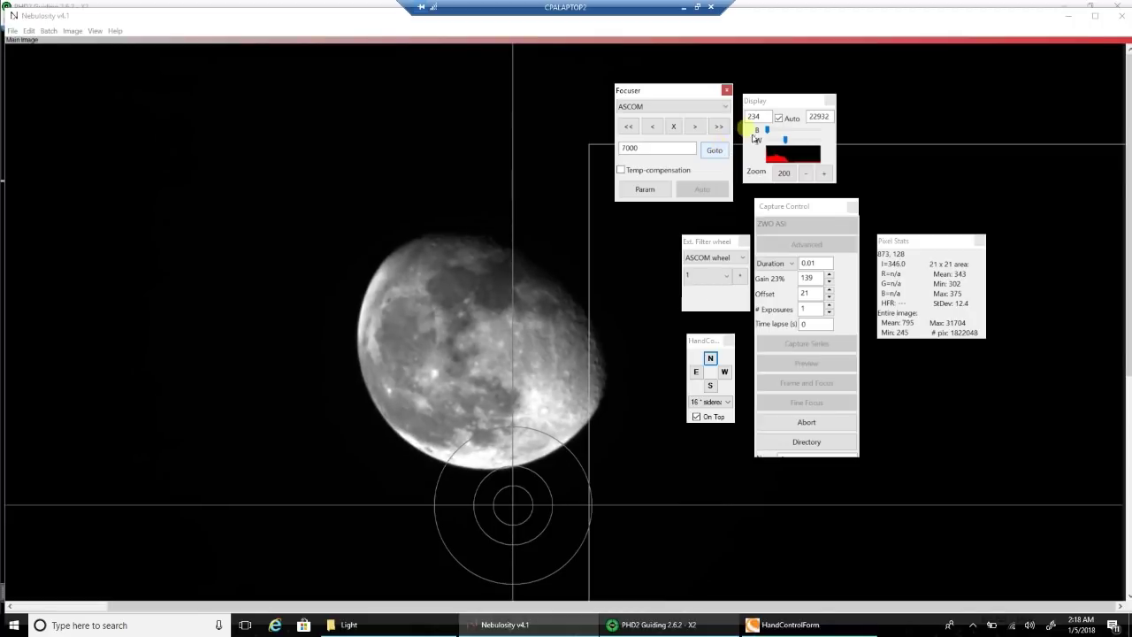
- Send the focuser back to 6950 and abort the live framing loop
{"action": "left_click", "coordinate": [648, 151]}
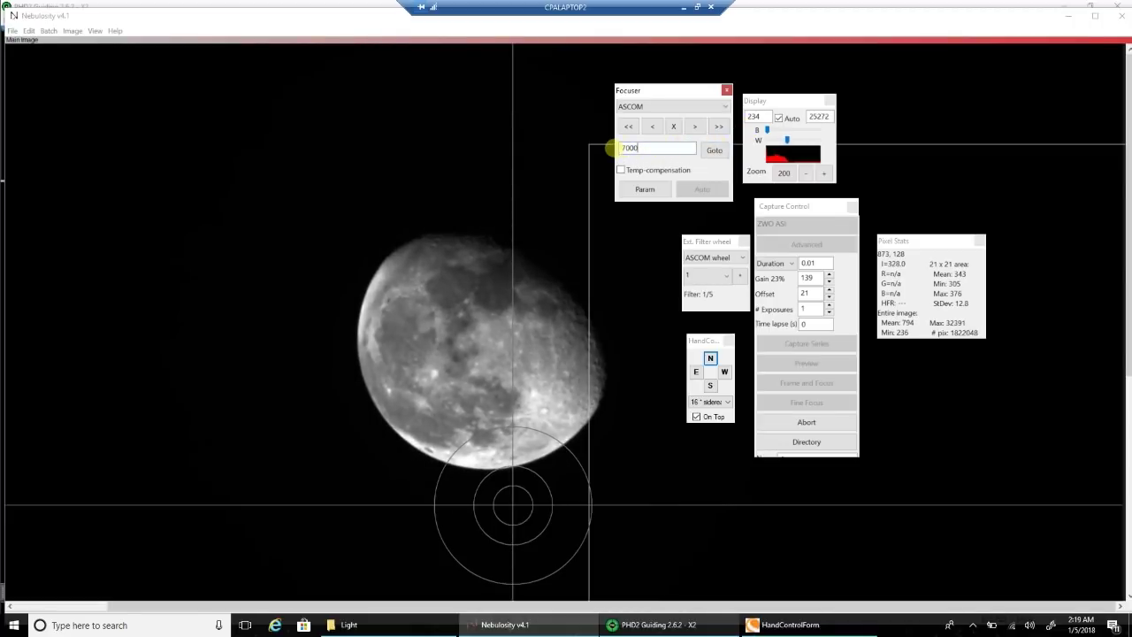
{"action": "double_click", "coordinate": [619, 149]}
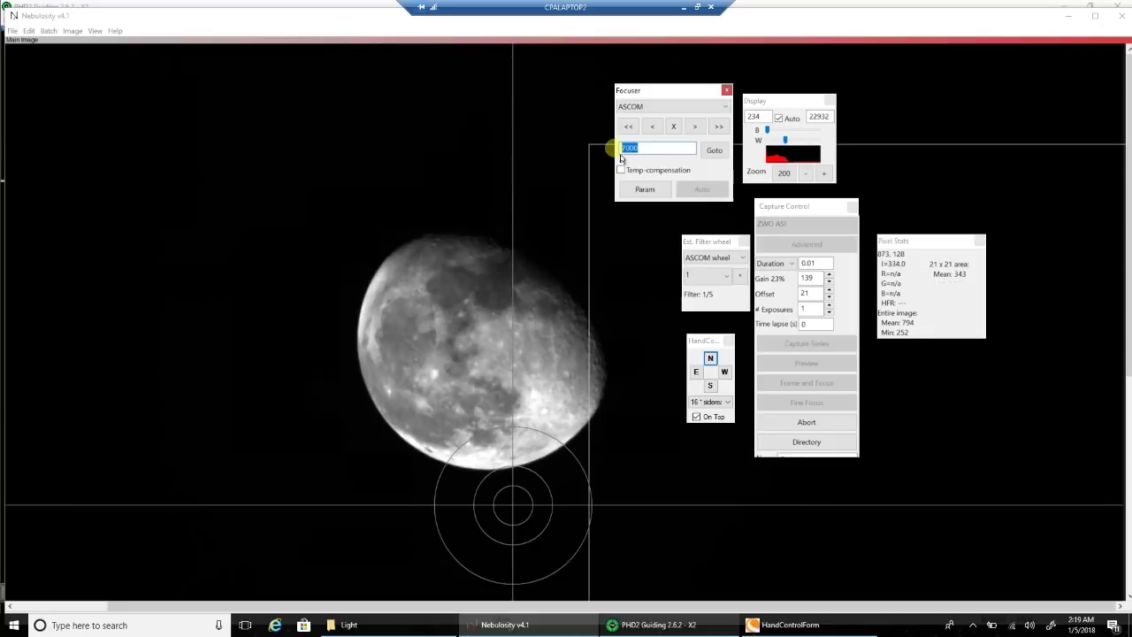
{"action": "type", "text": "6950"}
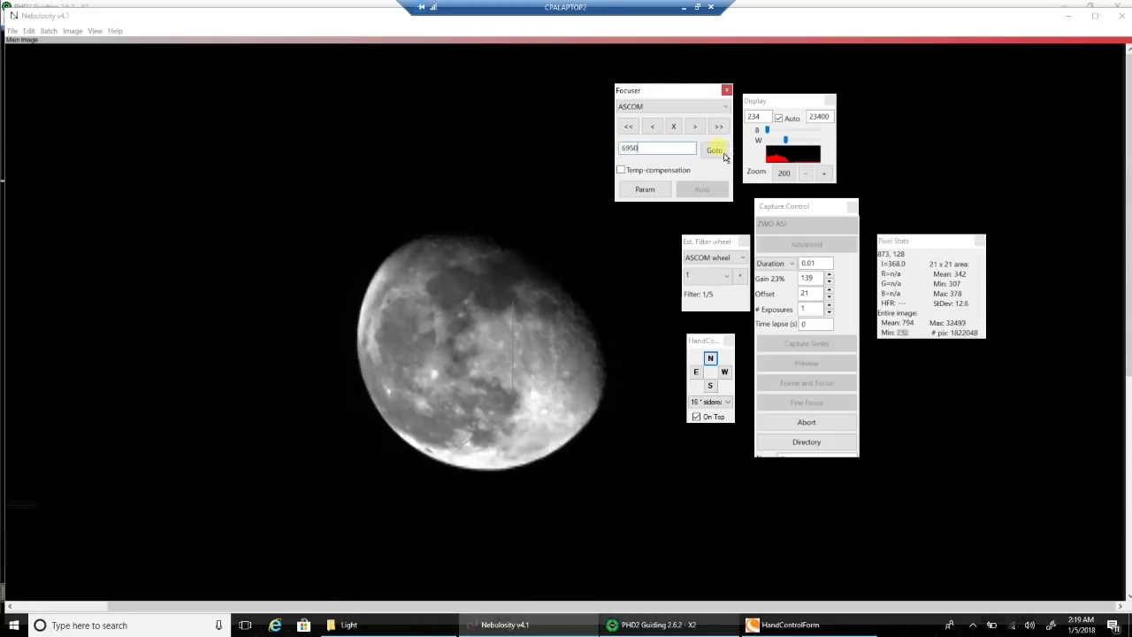
{"action": "left_click", "coordinate": [719, 152]}
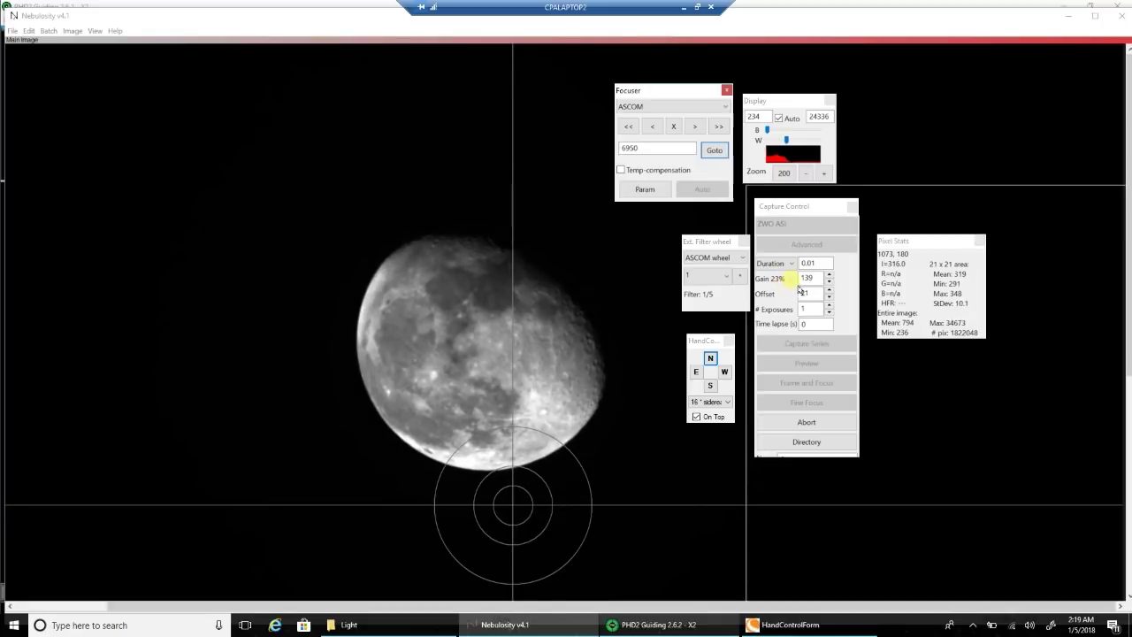
{"action": "left_click", "coordinate": [801, 424]}
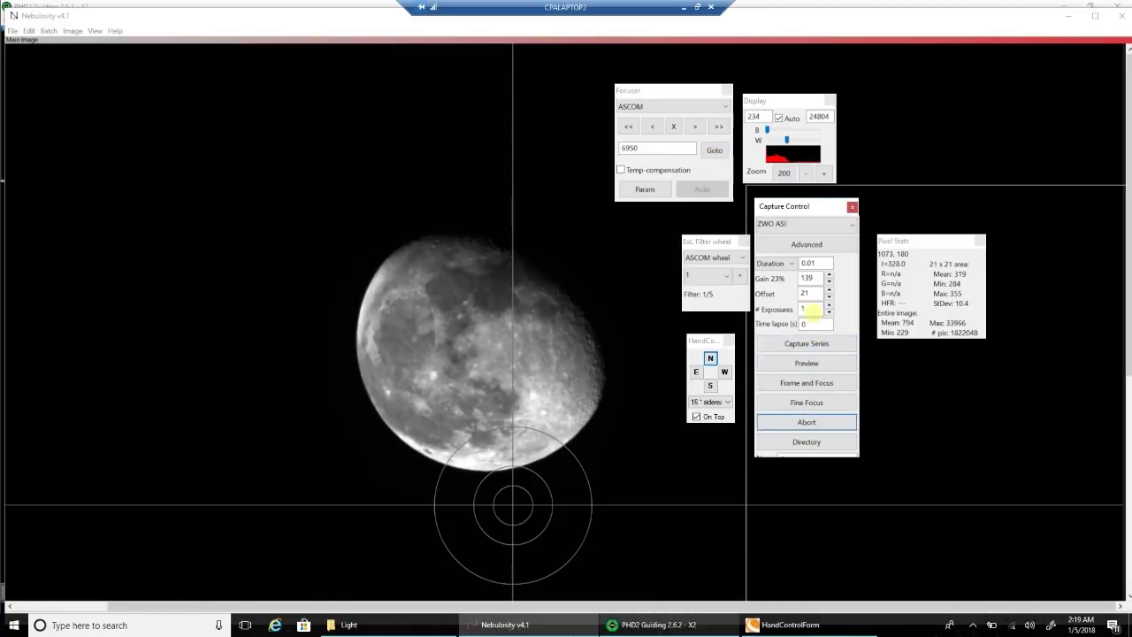
- Set the number of exposures to 5 and begin choosing the save directory
{"action": "double_click", "coordinate": [808, 306]}
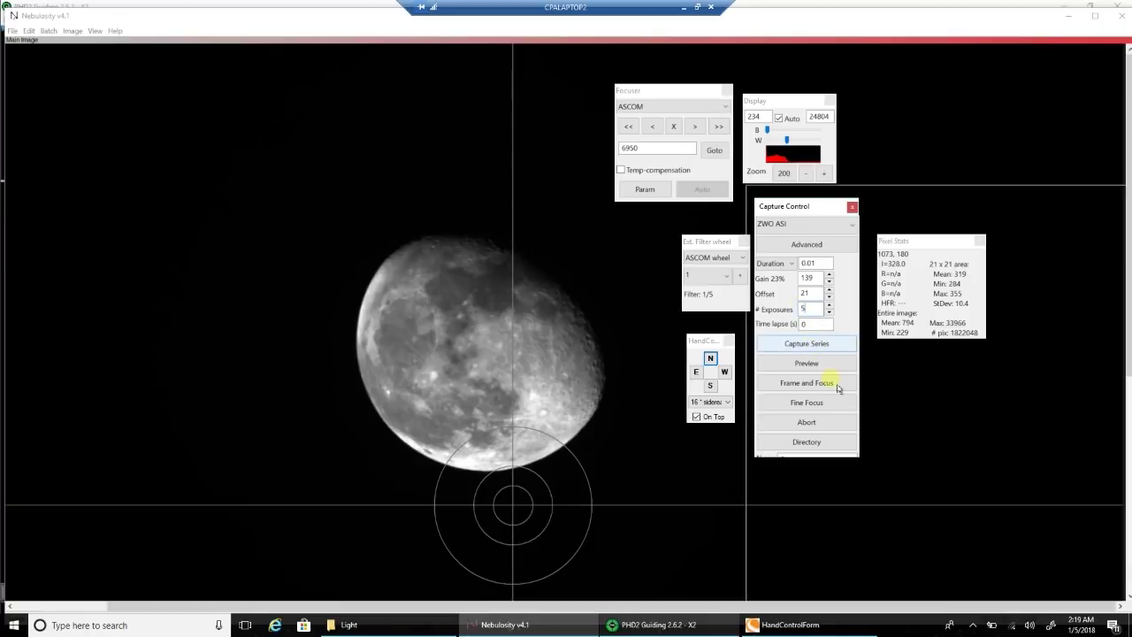
{"action": "left_click", "coordinate": [827, 442]}
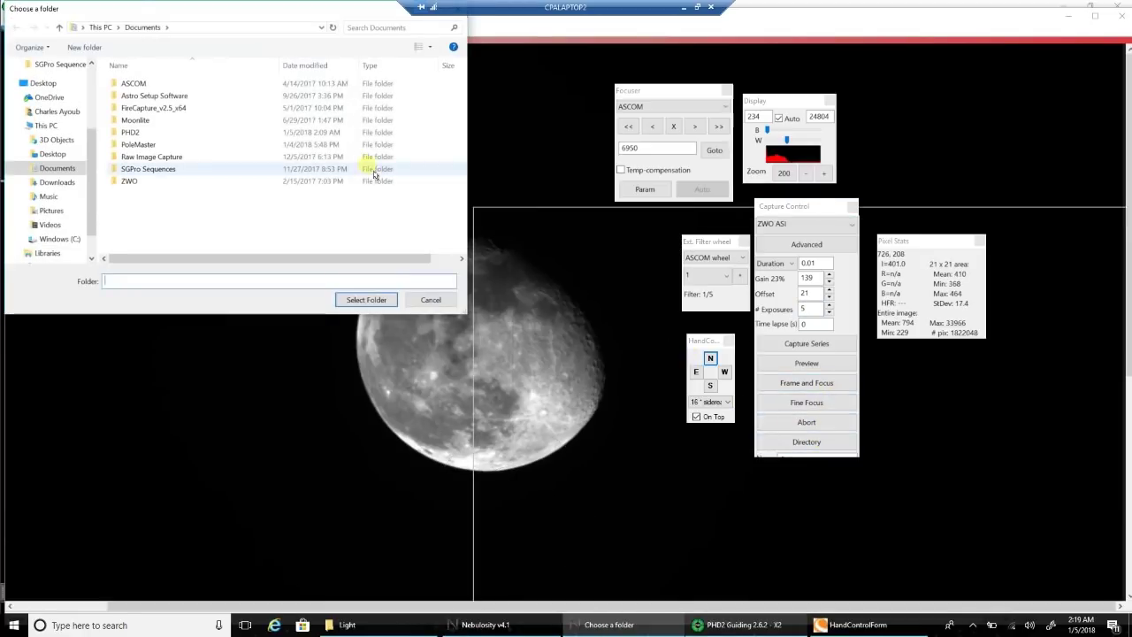
- Create a new Moon folder in Documents and select it as the capture save location
{"action": "left_click", "coordinate": [88, 47]}
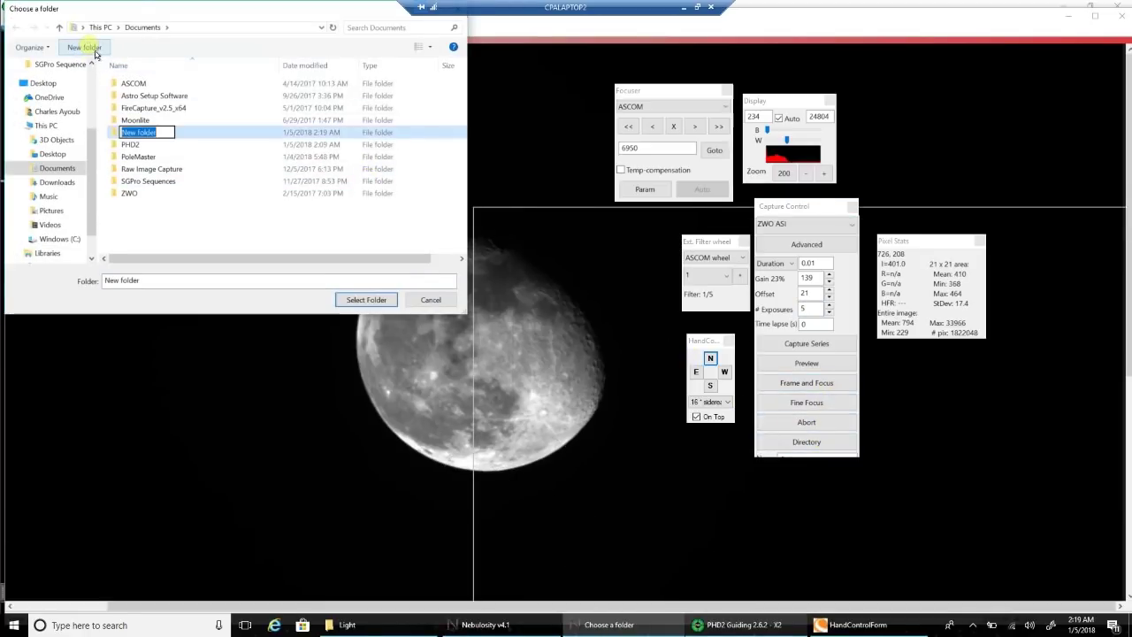
{"action": "type", "text": "Moon"}
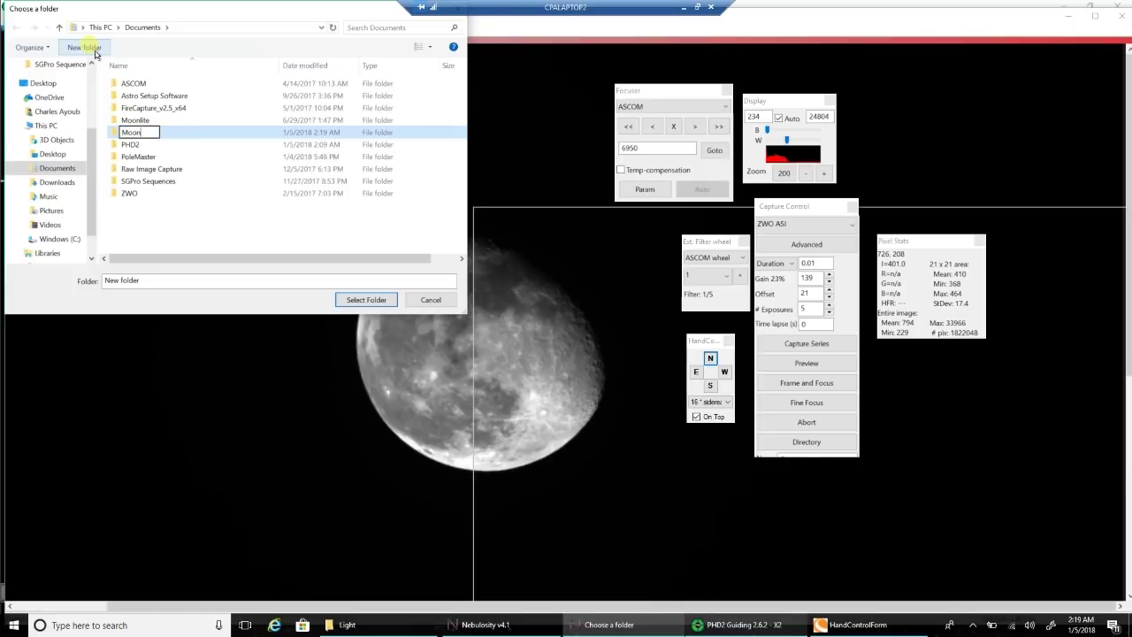
{"action": "key", "text": "Return"}
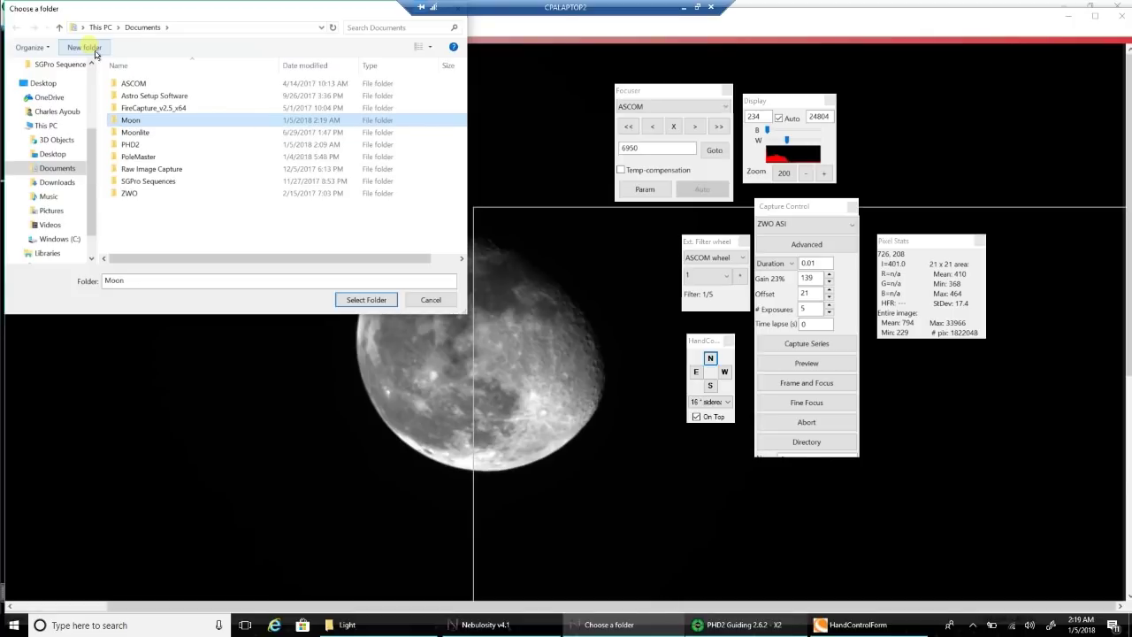
{"action": "key", "text": "Return"}
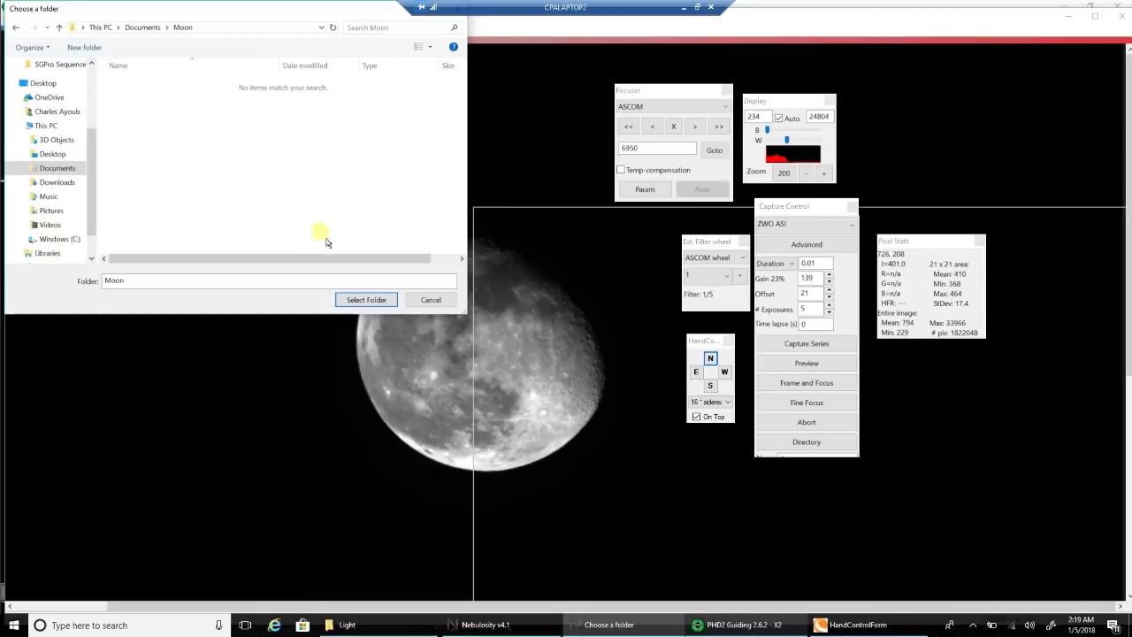
{"action": "left_click", "coordinate": [366, 300]}
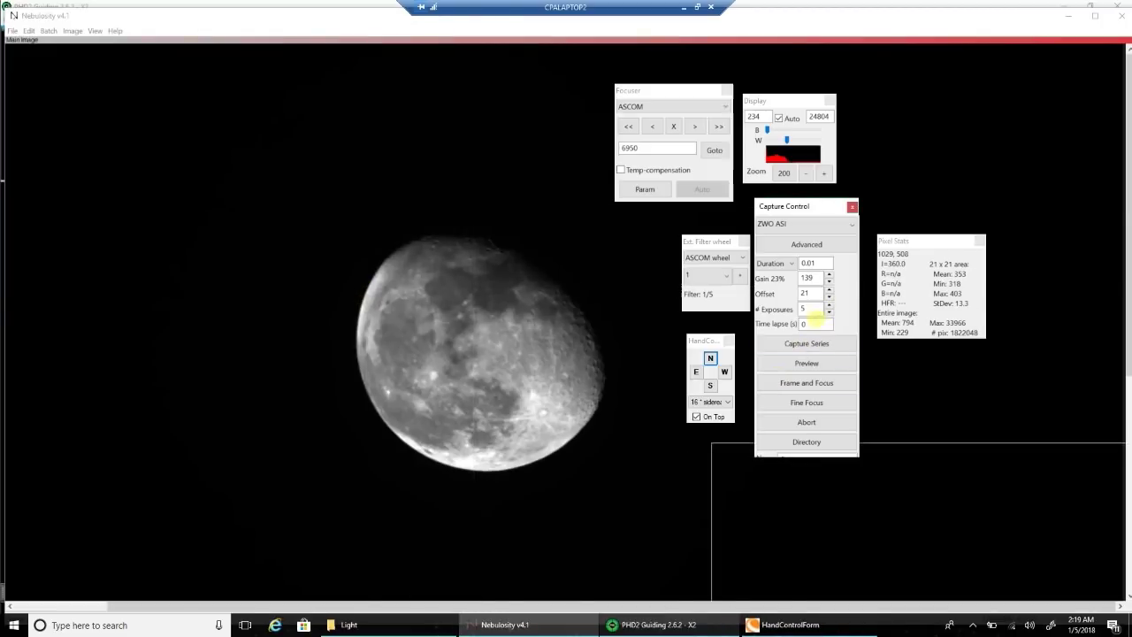
- Capture a series of five moon frames into the Moon folder
{"action": "left_click", "coordinate": [792, 347]}
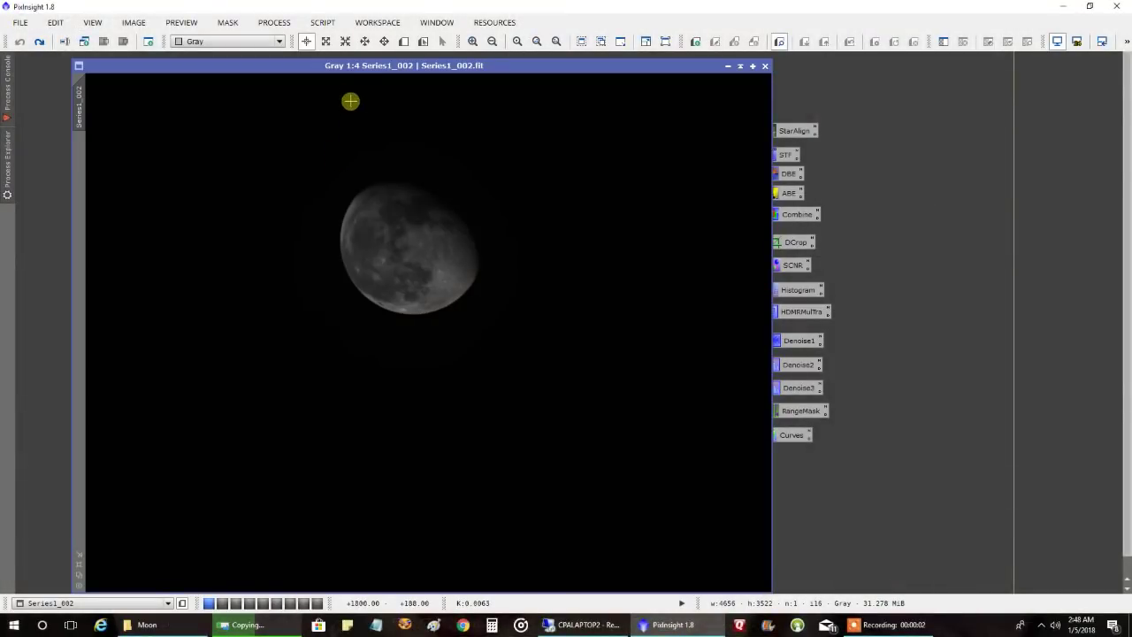
- Restore the iconized Chuck_PS image and place it beside the raw Series1_002 window
{"action": "left_click_drag", "start_coordinate": [356, 67], "coordinate": [420, 70]}
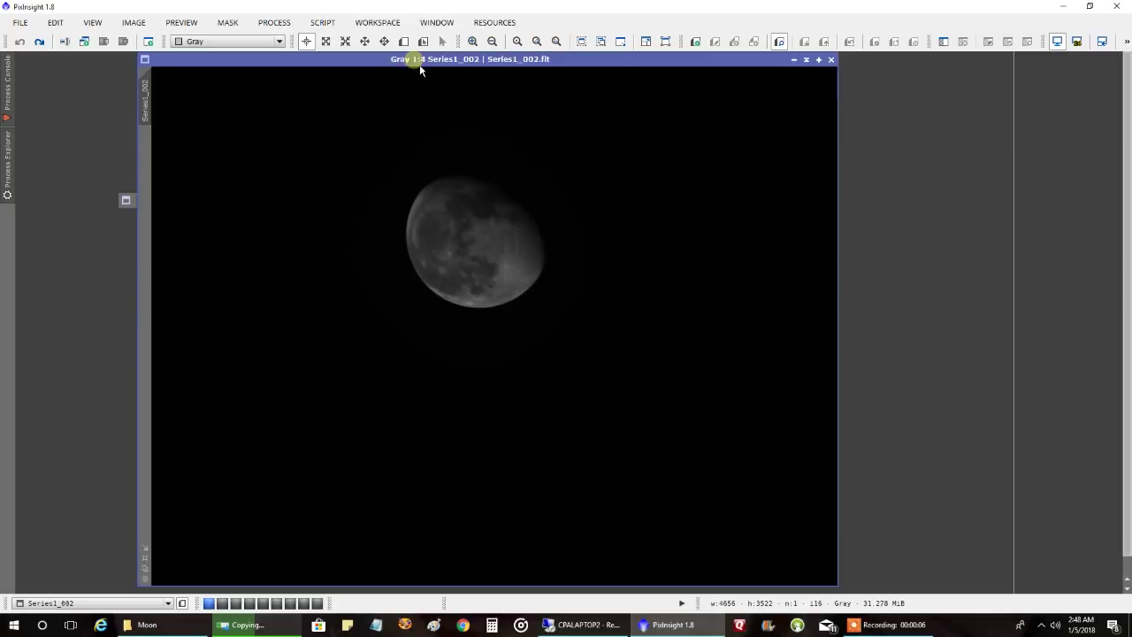
{"action": "double_click", "coordinate": [131, 201]}
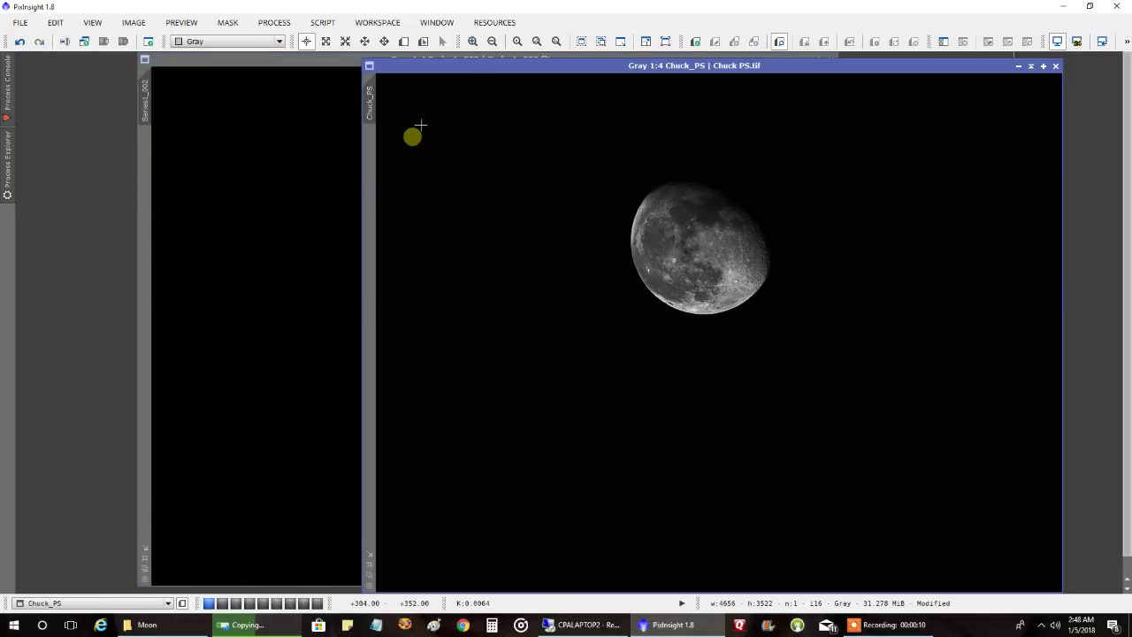
{"action": "left_click_drag", "start_coordinate": [472, 68], "coordinate": [611, 64]}
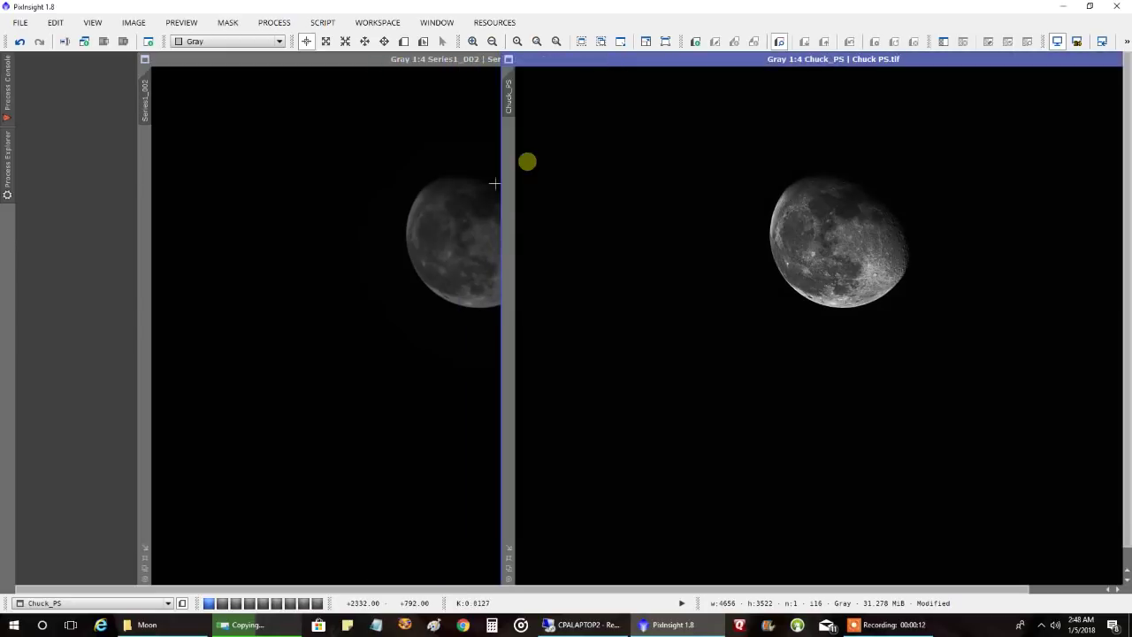
- Zoom both moon images to 1:2 and adjust the Chuck_PS window position and scrollbars
{"action": "scroll", "coordinate": [437, 271], "scroll_direction": "up", "scroll_amount": 2}
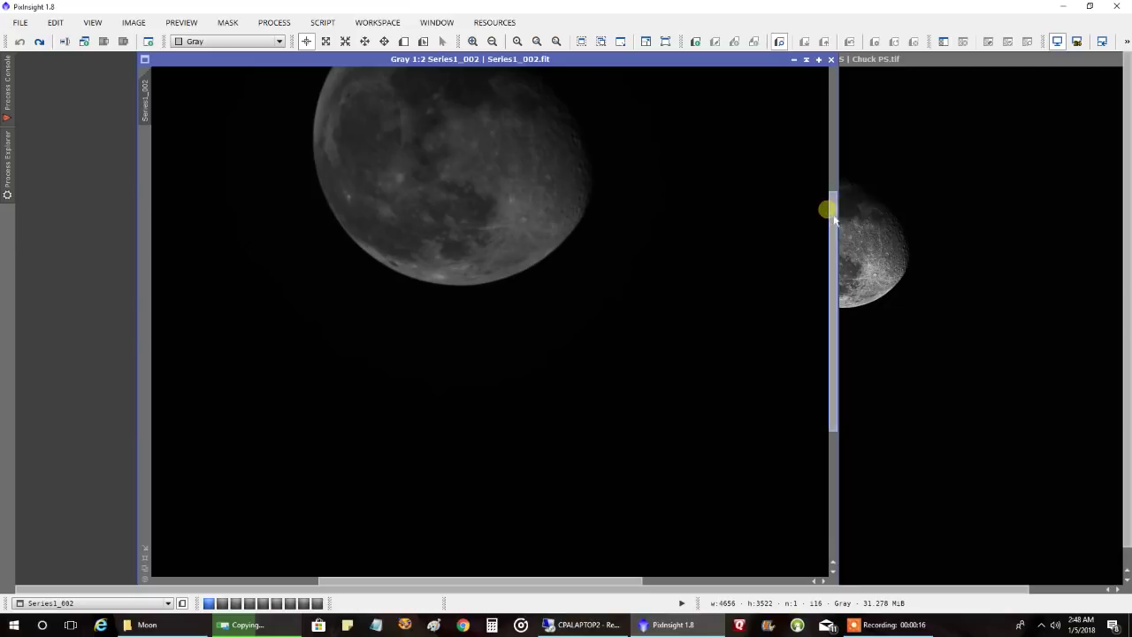
{"action": "left_click_drag", "start_coordinate": [831, 217], "coordinate": [824, 127]}
{"action": "left_click", "coordinate": [844, 184]}
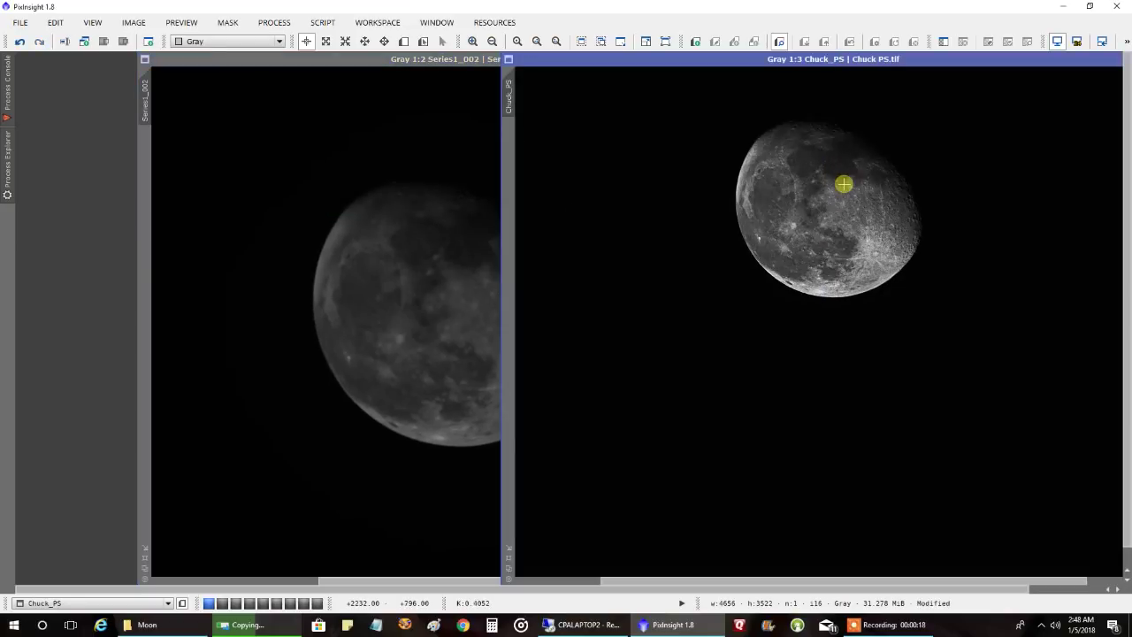
{"action": "scroll", "coordinate": [843, 184], "scroll_direction": "up", "scroll_amount": 1}
{"action": "left_click_drag", "start_coordinate": [833, 68], "coordinate": [835, 146]}
{"action": "left_click_drag", "start_coordinate": [911, 138], "coordinate": [833, 76]}
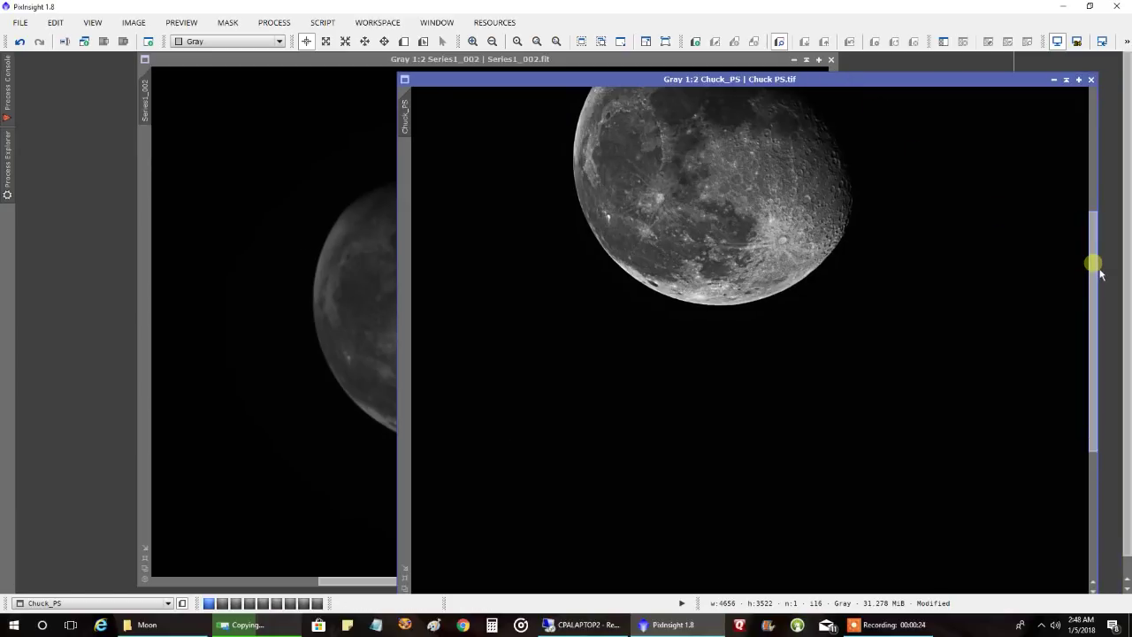
{"action": "left_click_drag", "start_coordinate": [1100, 274], "coordinate": [1100, 203]}
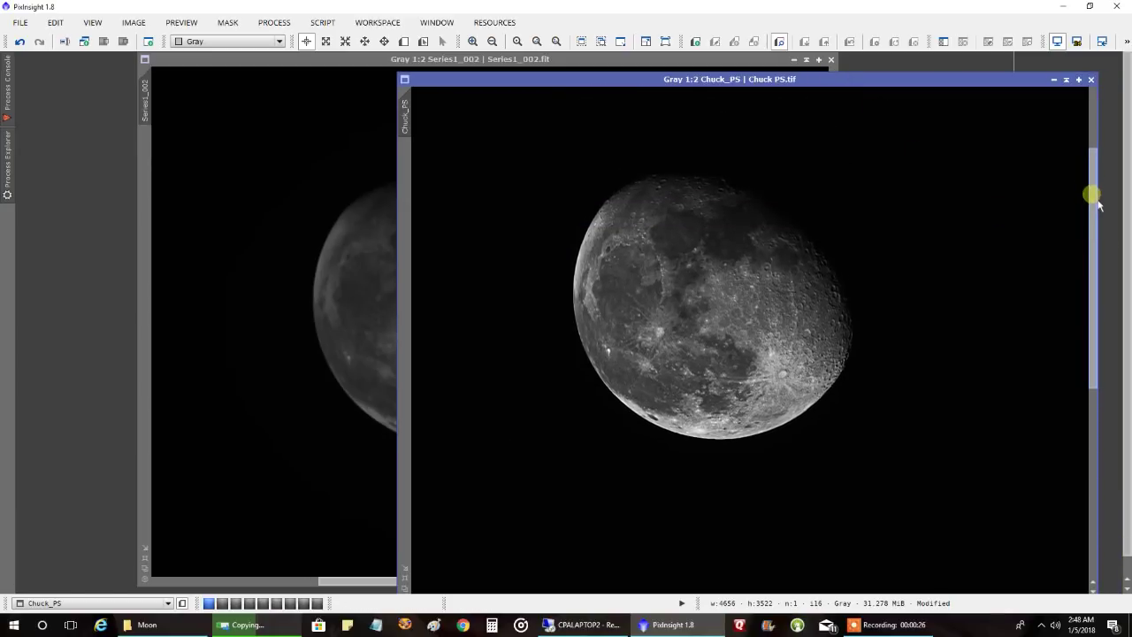
{"action": "left_click_drag", "start_coordinate": [902, 79], "coordinate": [936, 67]}
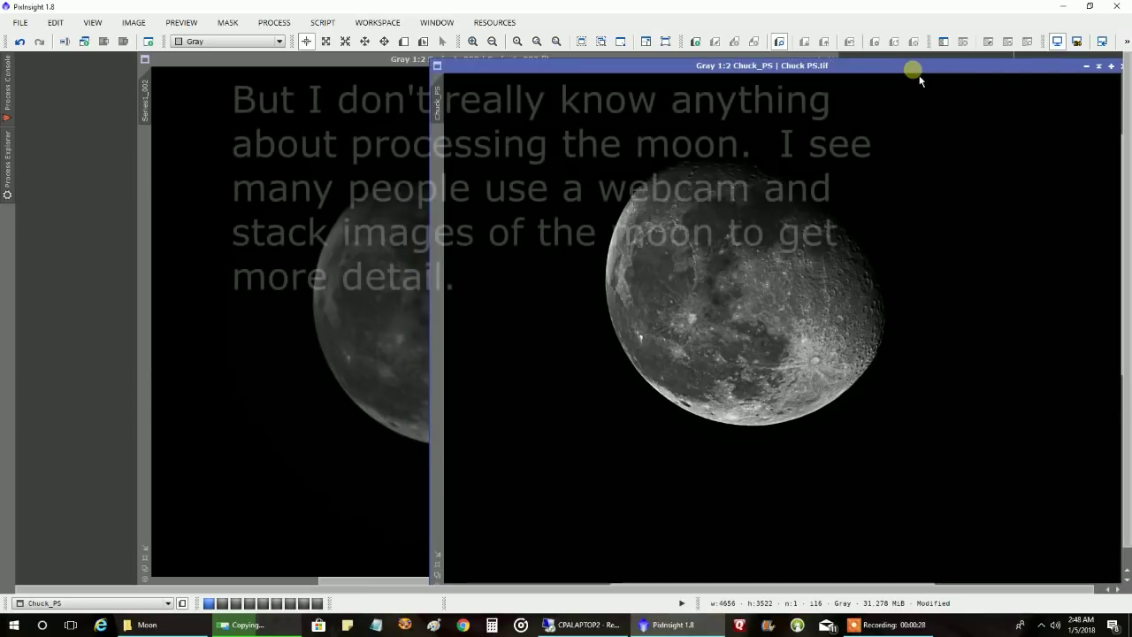
- Tile Series1_002 on the left and Chuck_PS on the right without overlap
{"action": "left_click_drag", "start_coordinate": [404, 60], "coordinate": [311, 71]}
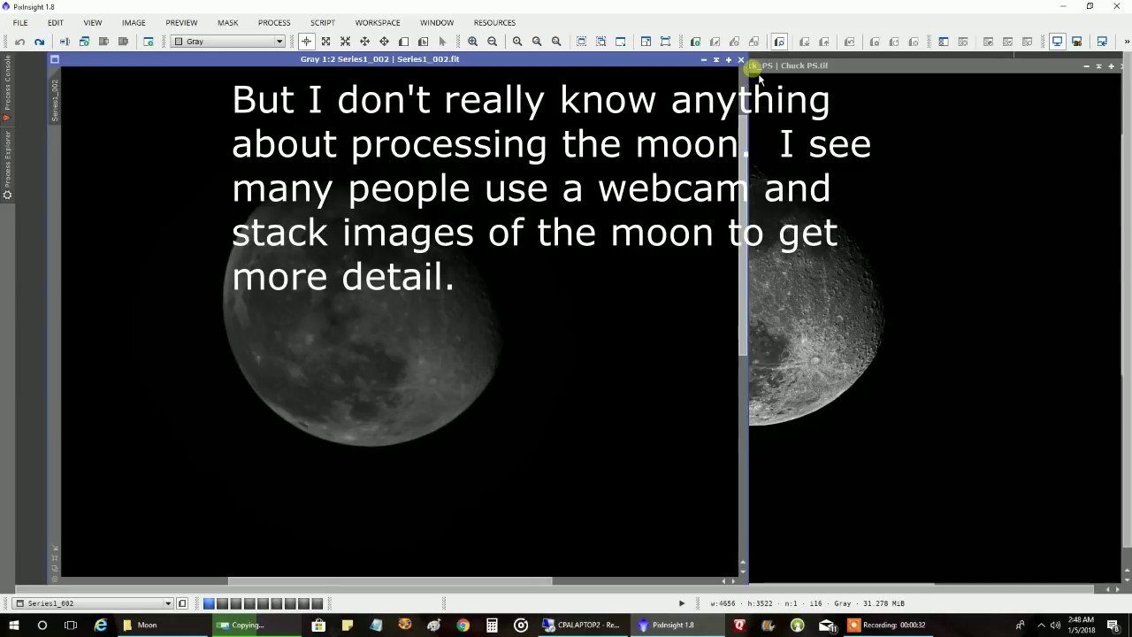
{"action": "left_click_drag", "start_coordinate": [759, 77], "coordinate": [785, 71]}
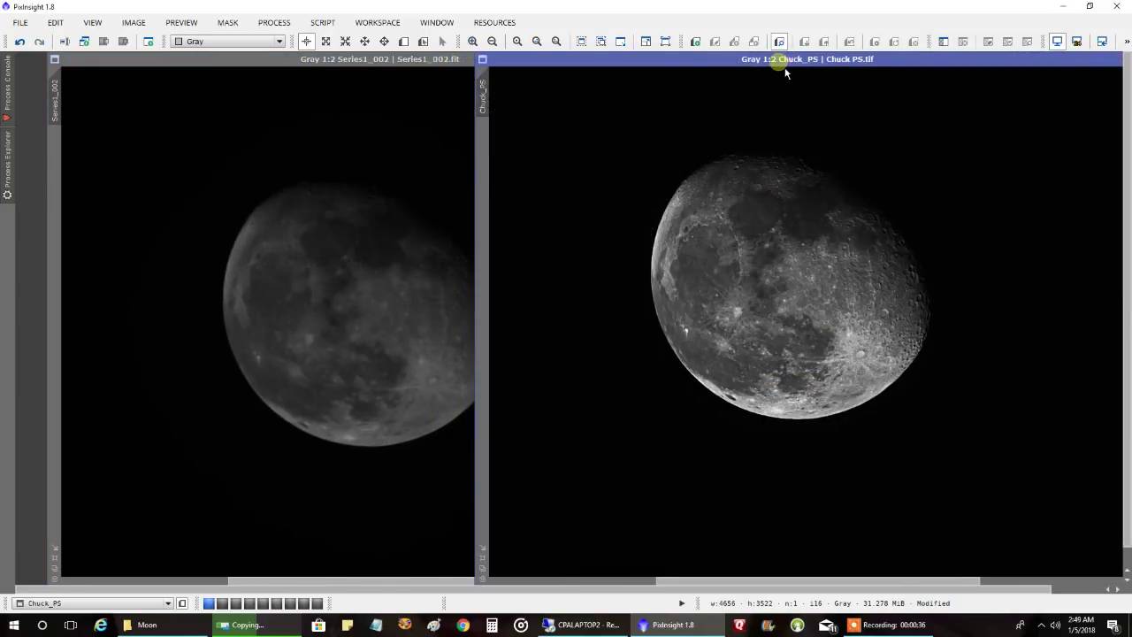
{"action": "left_click_drag", "start_coordinate": [631, 68], "coordinate": [651, 69]}
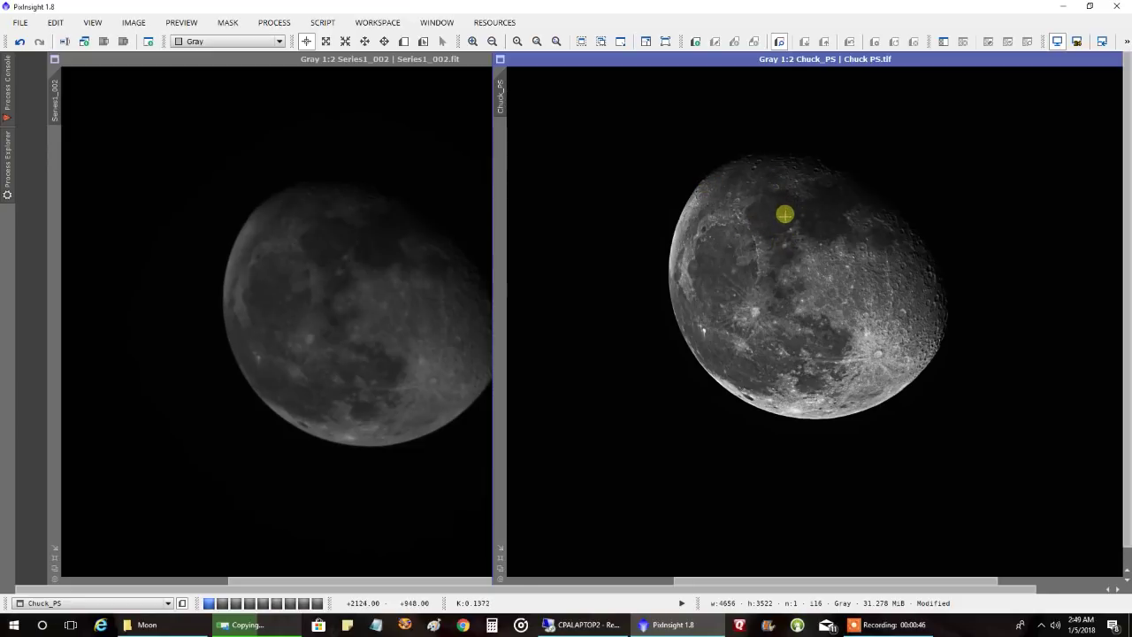
{"action": "scroll", "coordinate": [788, 230], "scroll_direction": "up", "scroll_amount": 1}
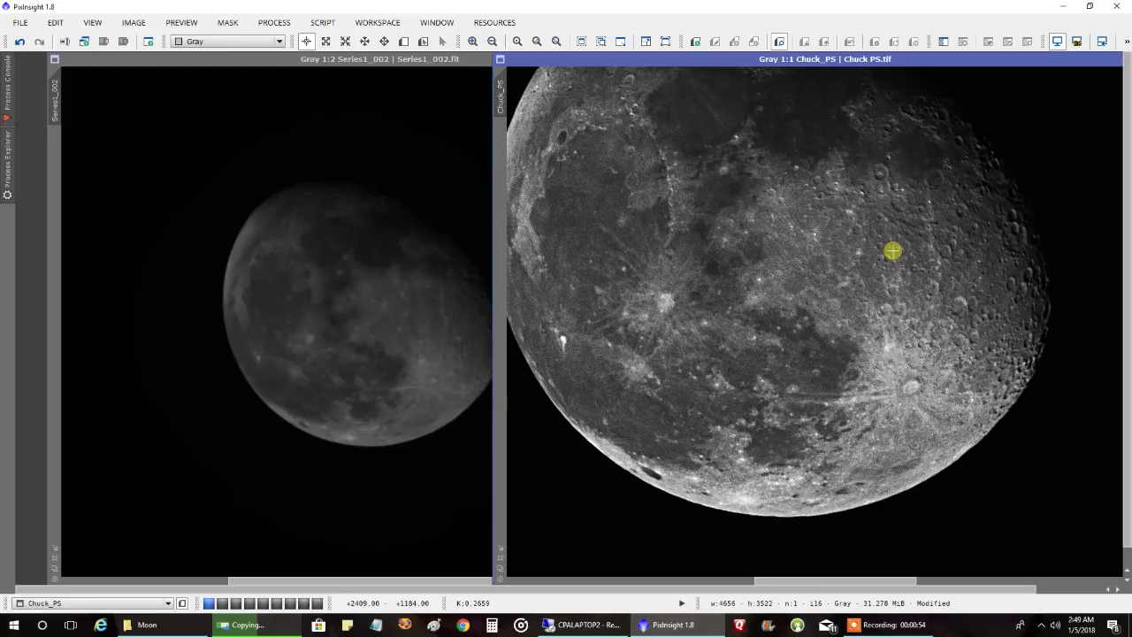
{"action": "scroll", "coordinate": [893, 252], "scroll_direction": "down", "scroll_amount": 1}
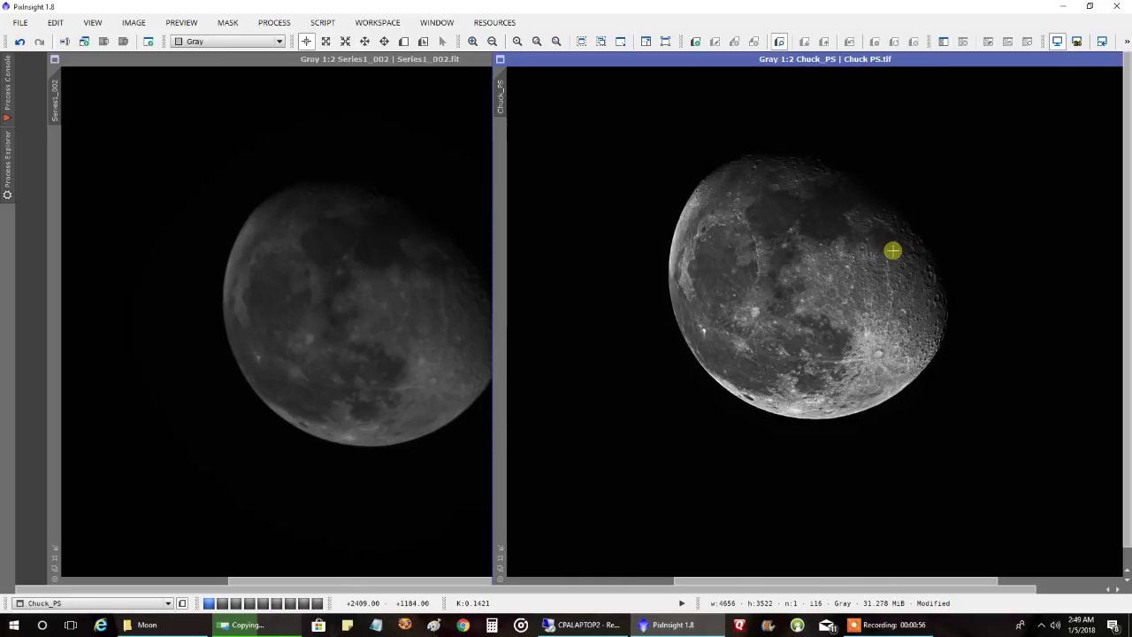